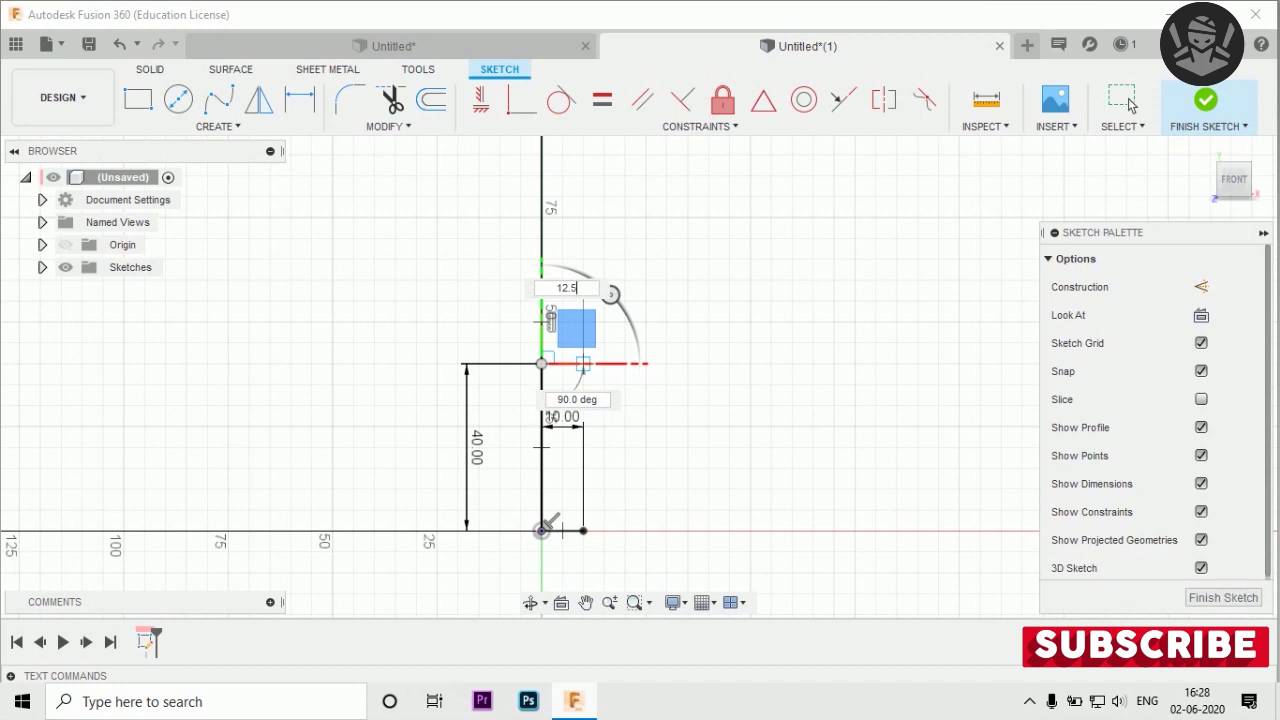
Step: Finish the 12.5 mm horizontal line at the point 40 mm up the vertical axis line
left_click(1128, 104)
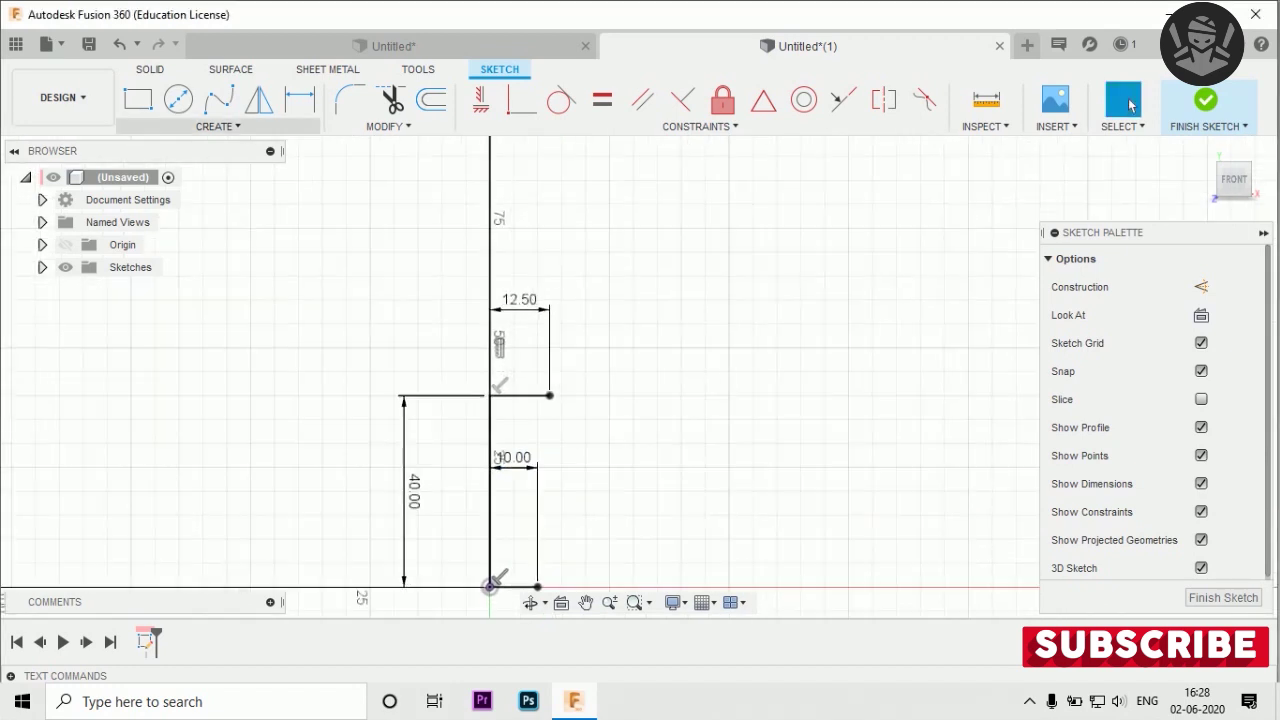
scroll(676, 351, "down", 2)
key("l")
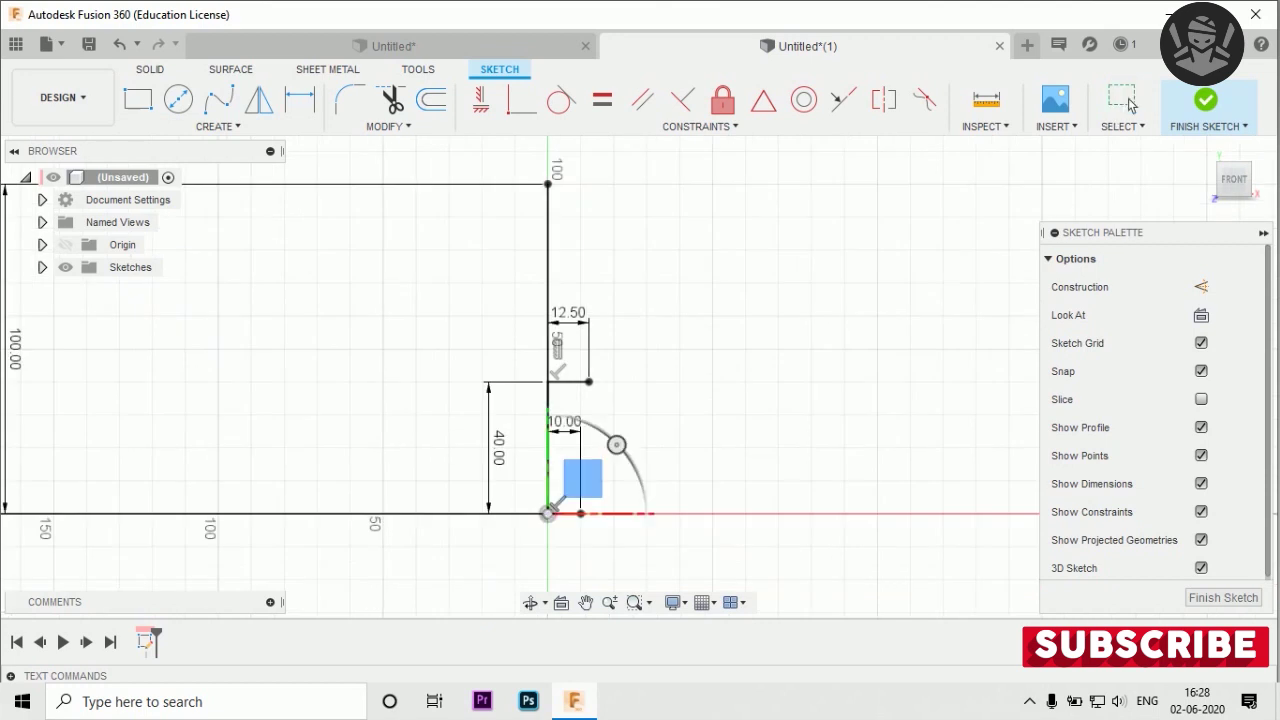
left_click(588, 381)
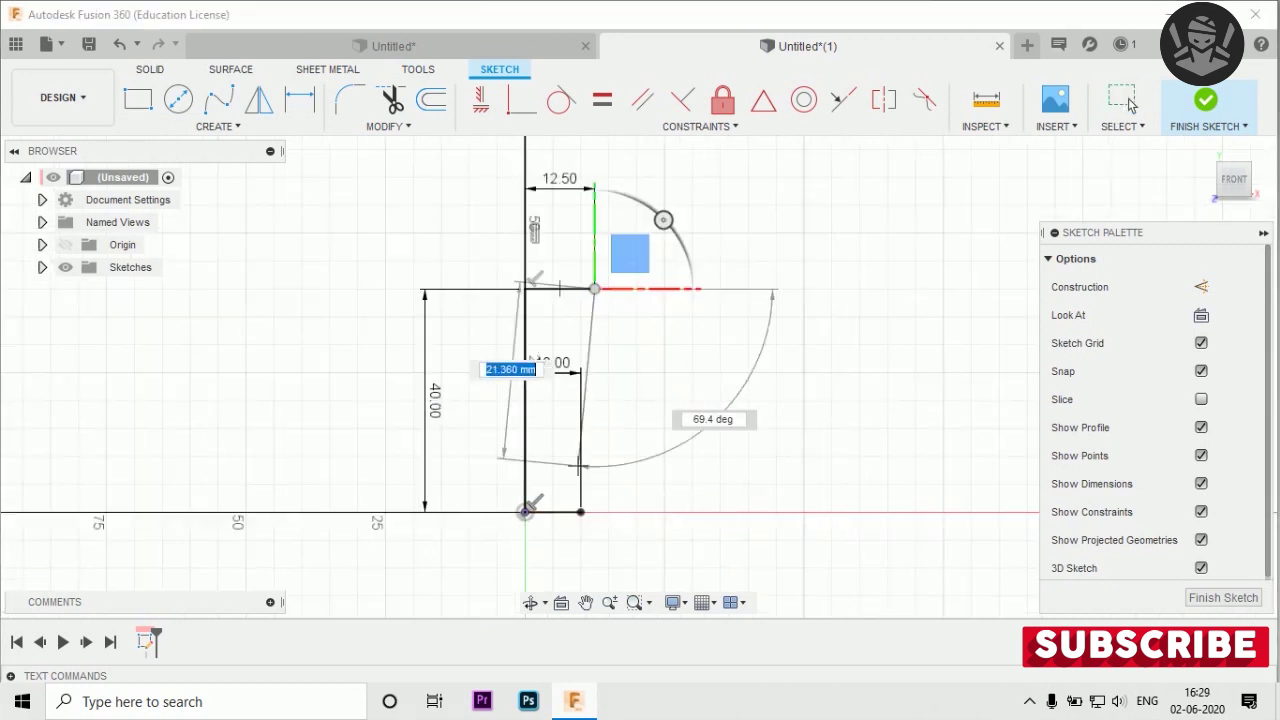
scroll(585, 532, "up", 3)
scroll(583, 538, "up", 2)
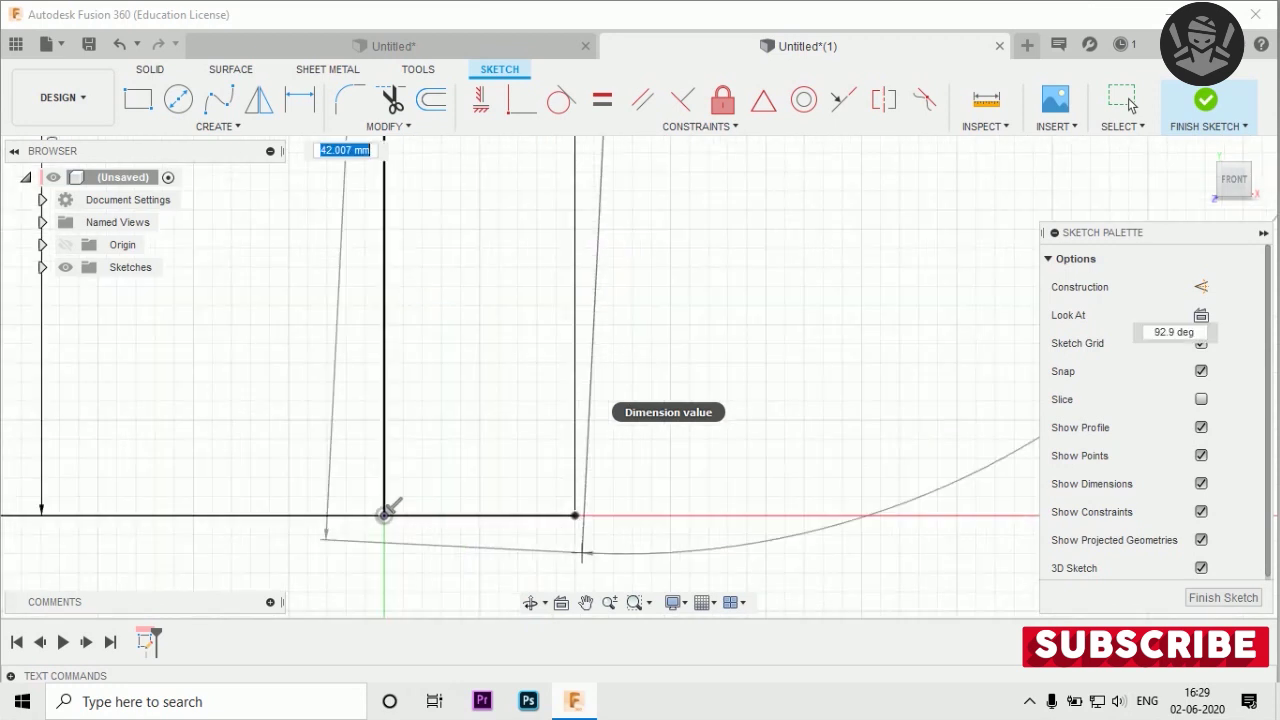
left_click(1128, 102)
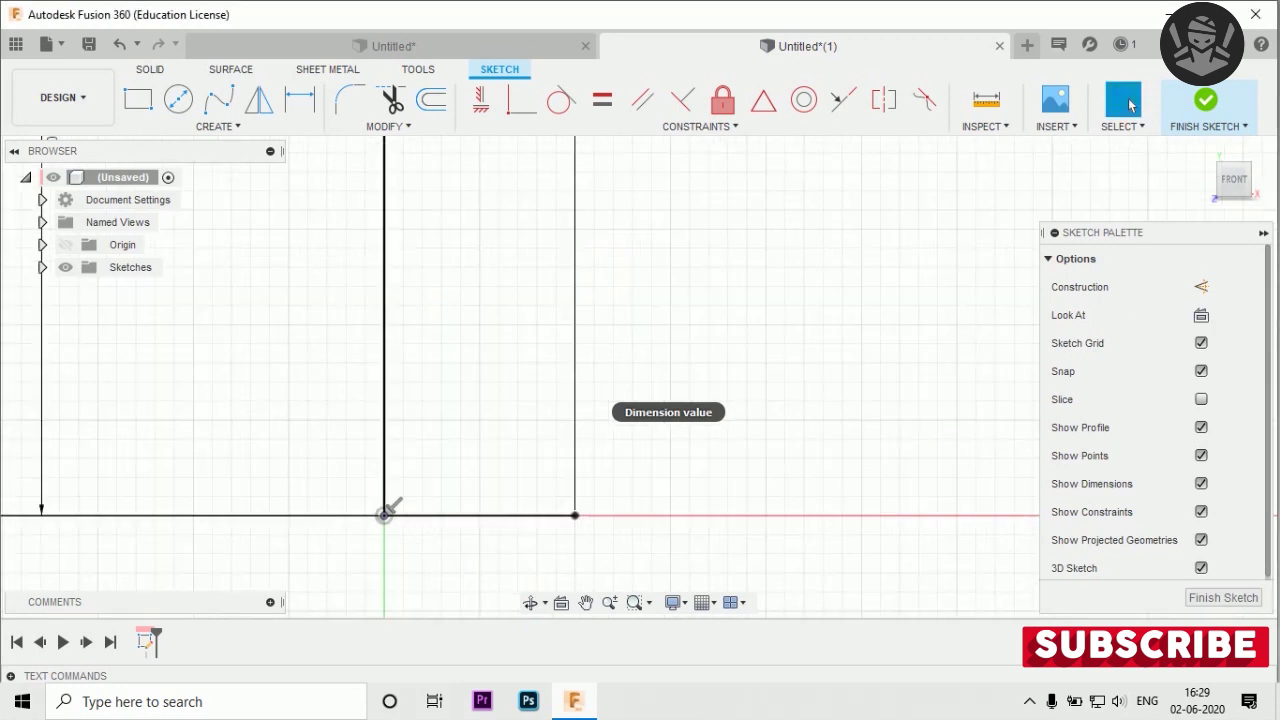
Step: Draw a slanted line from the outer end of the 10 mm base line to the outer end of the 12.5 mm line
key("l")
left_click(575, 515)
scroll(560, 528, "down", 3)
scroll(645, 430, "down", 2)
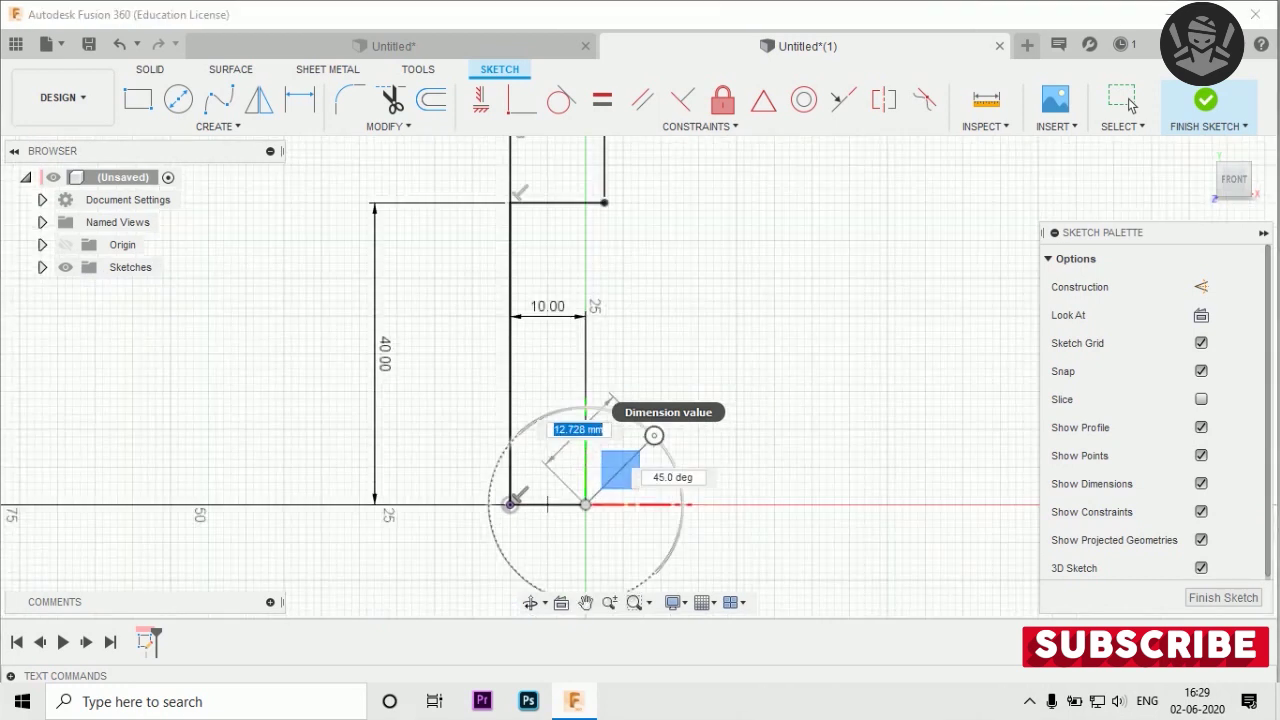
left_click(604, 203)
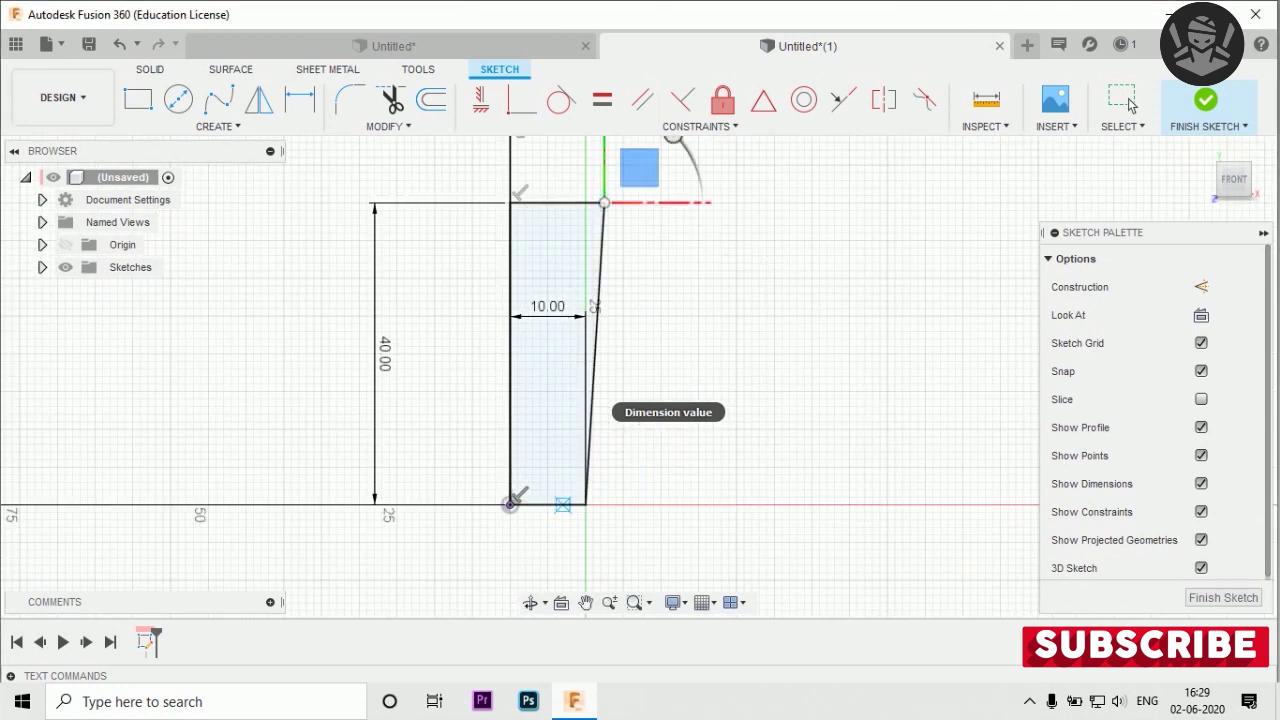
Step: Draw a 60 mm horizontal line outward from the upper end of the 100 mm vertical line
scroll(427, 520, "down", 1)
scroll(530, 490, "down", 2)
scroll(610, 200, "up", 2)
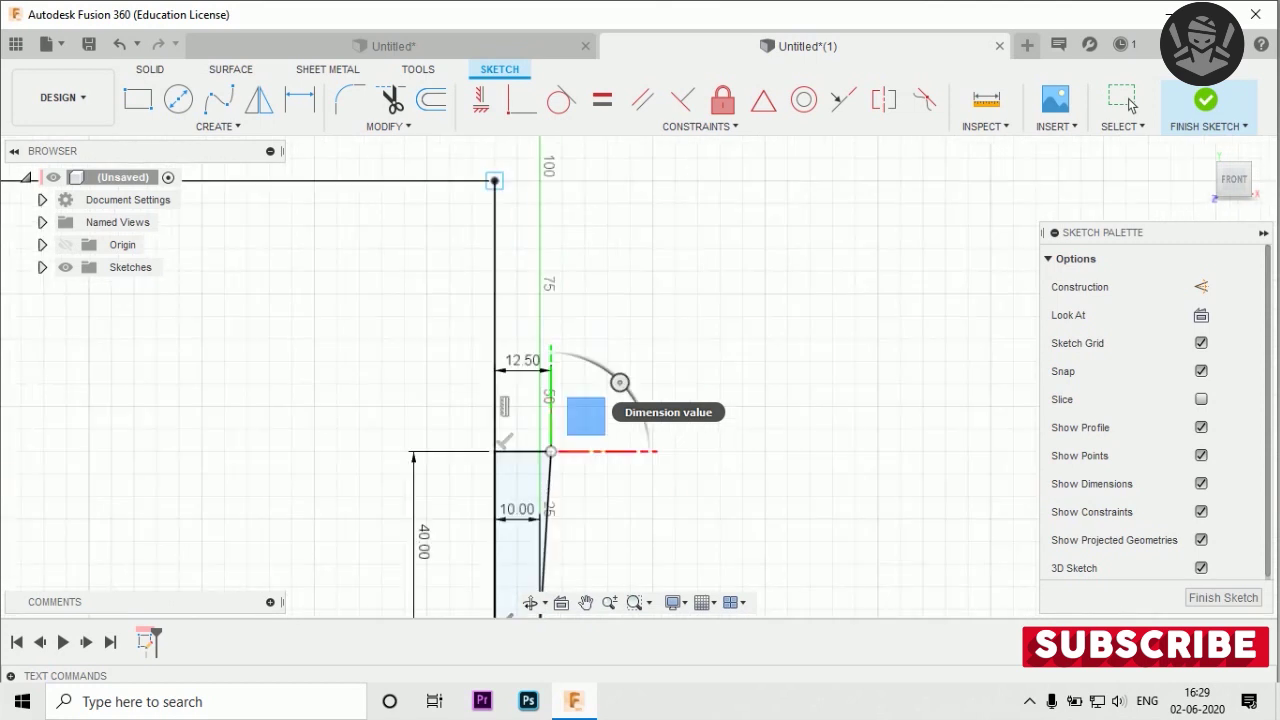
left_click(494, 181)
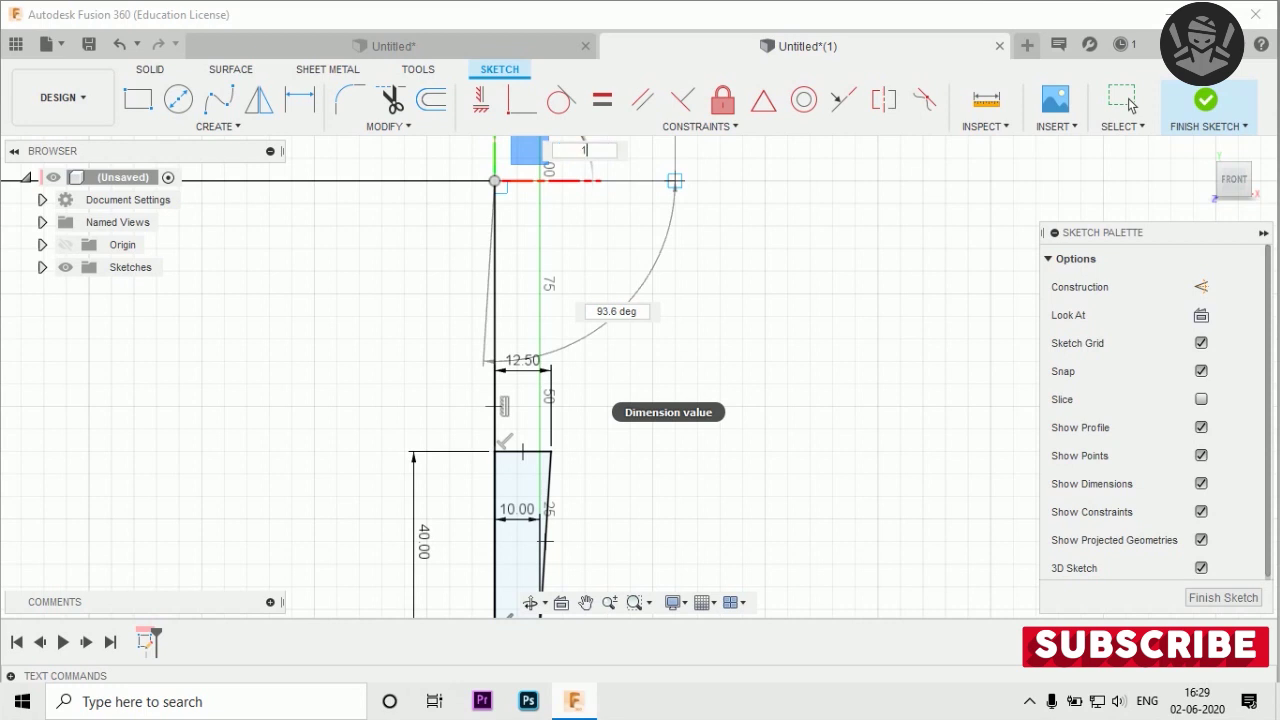
type("1")
type("60")
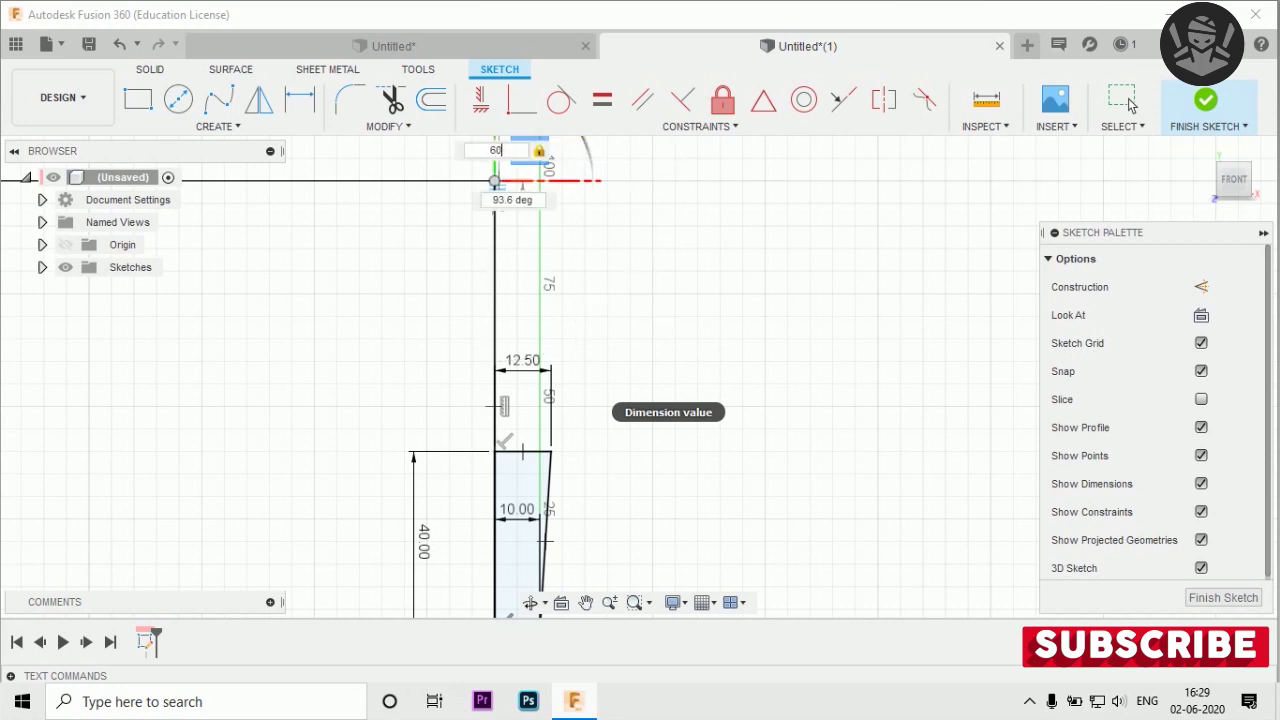
key("Return")
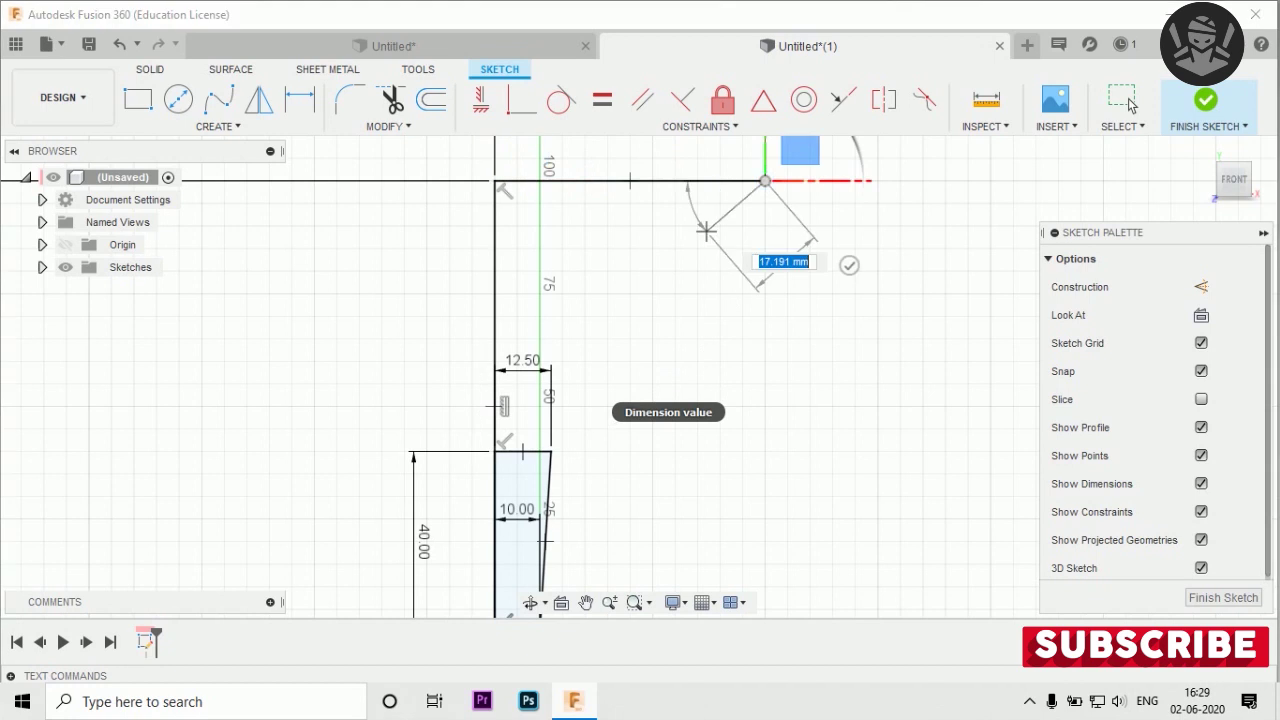
scroll(628, 395, "down", 2)
left_click(813, 317)
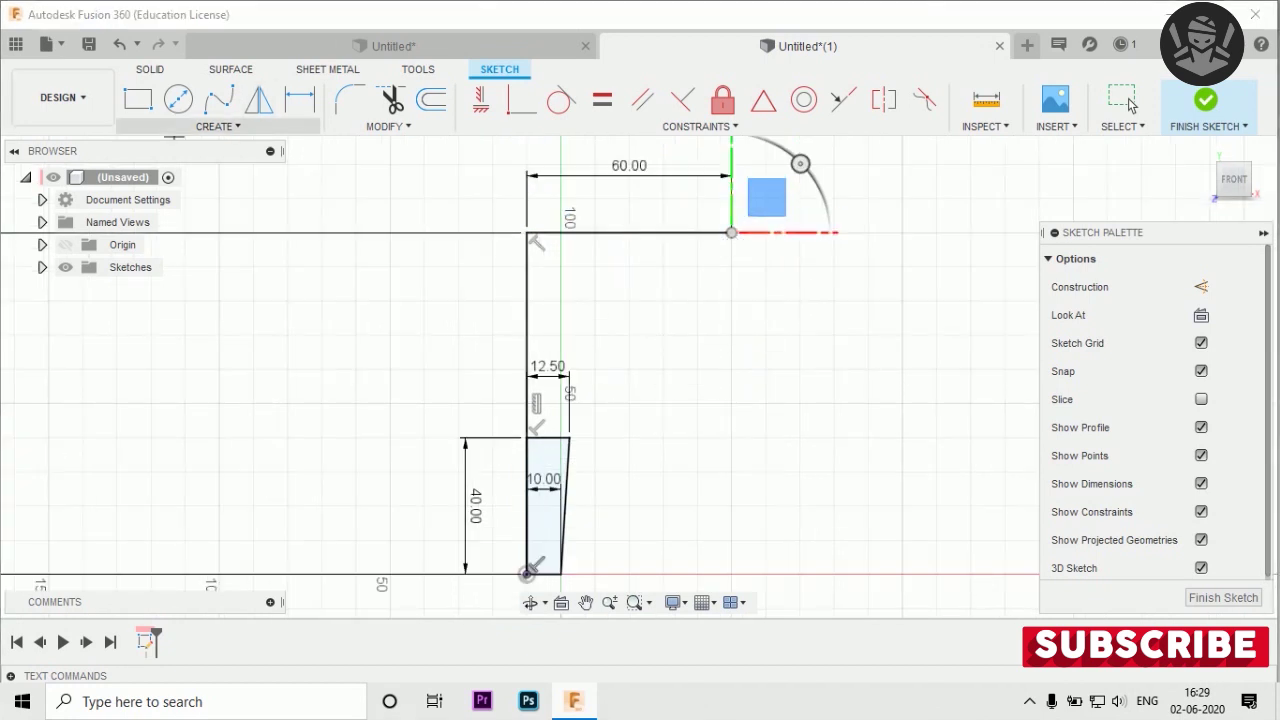
Step: Draw an outward-bulging 3-point arc between the outer ends of the 60 mm line and the 12.5 mm line
left_click(218, 126)
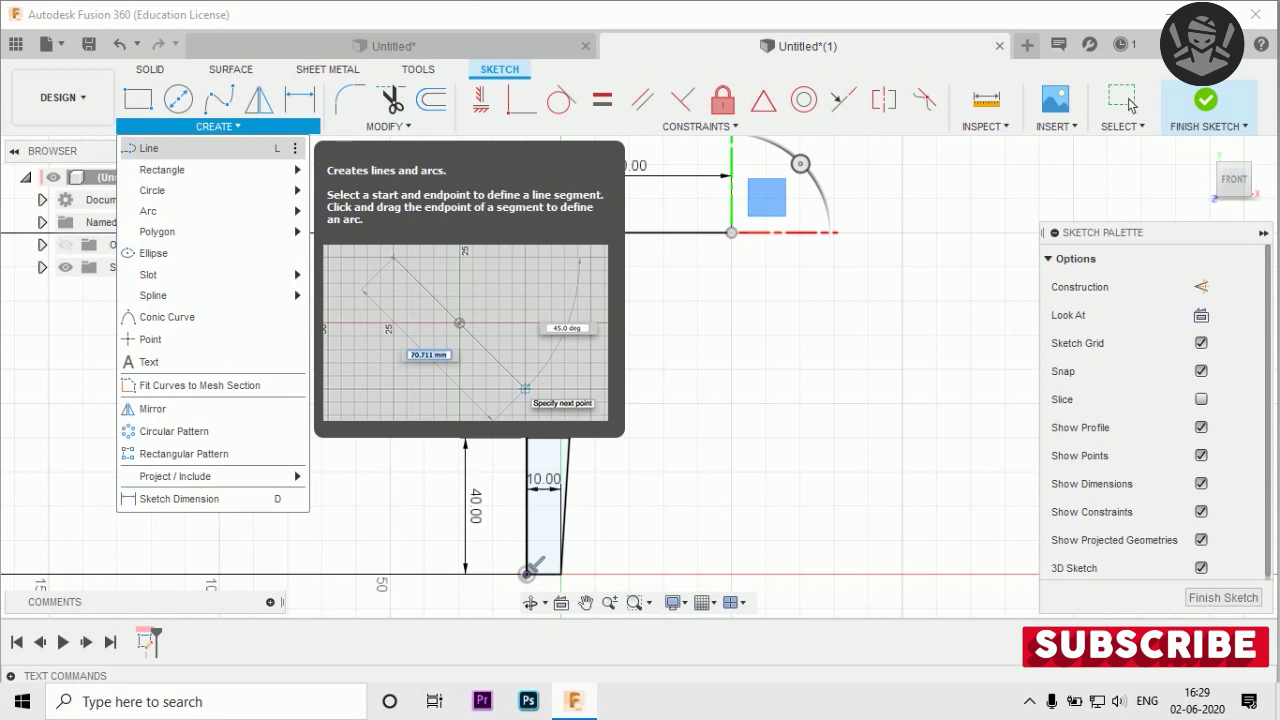
mouse_move(160, 211)
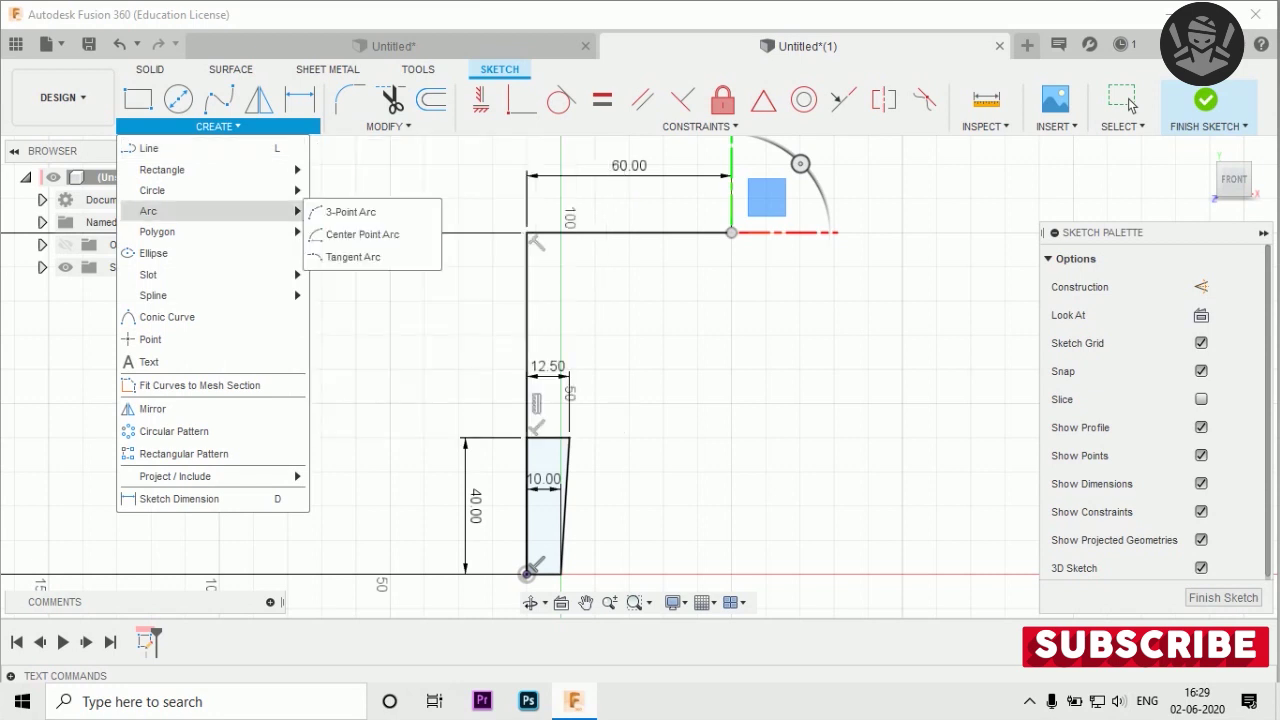
left_click(350, 212)
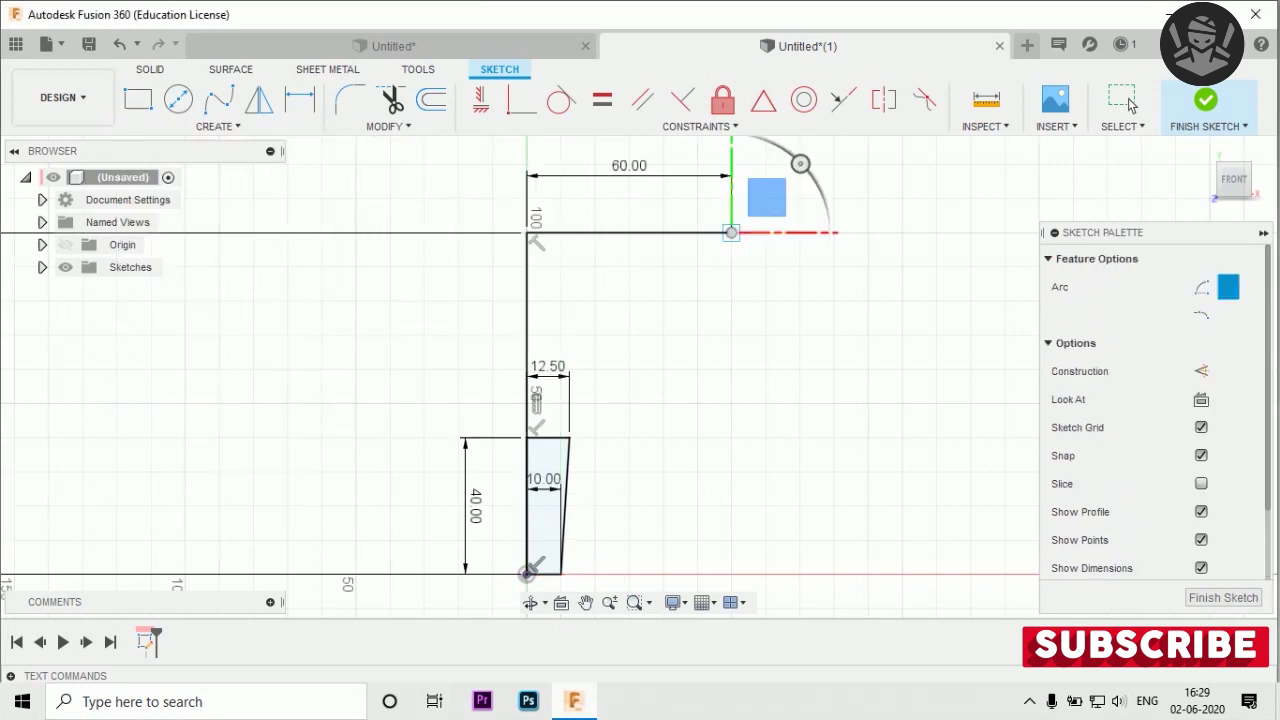
left_click(731, 232)
left_click(731, 232)
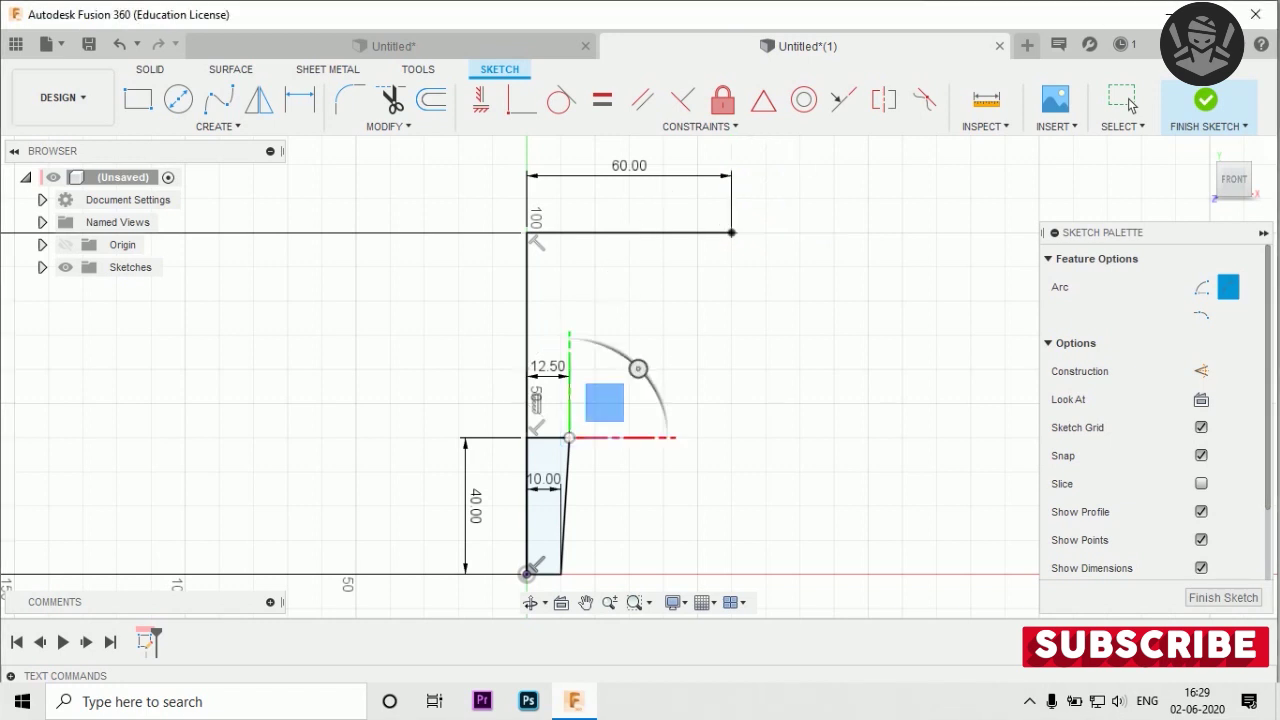
left_click(681, 355)
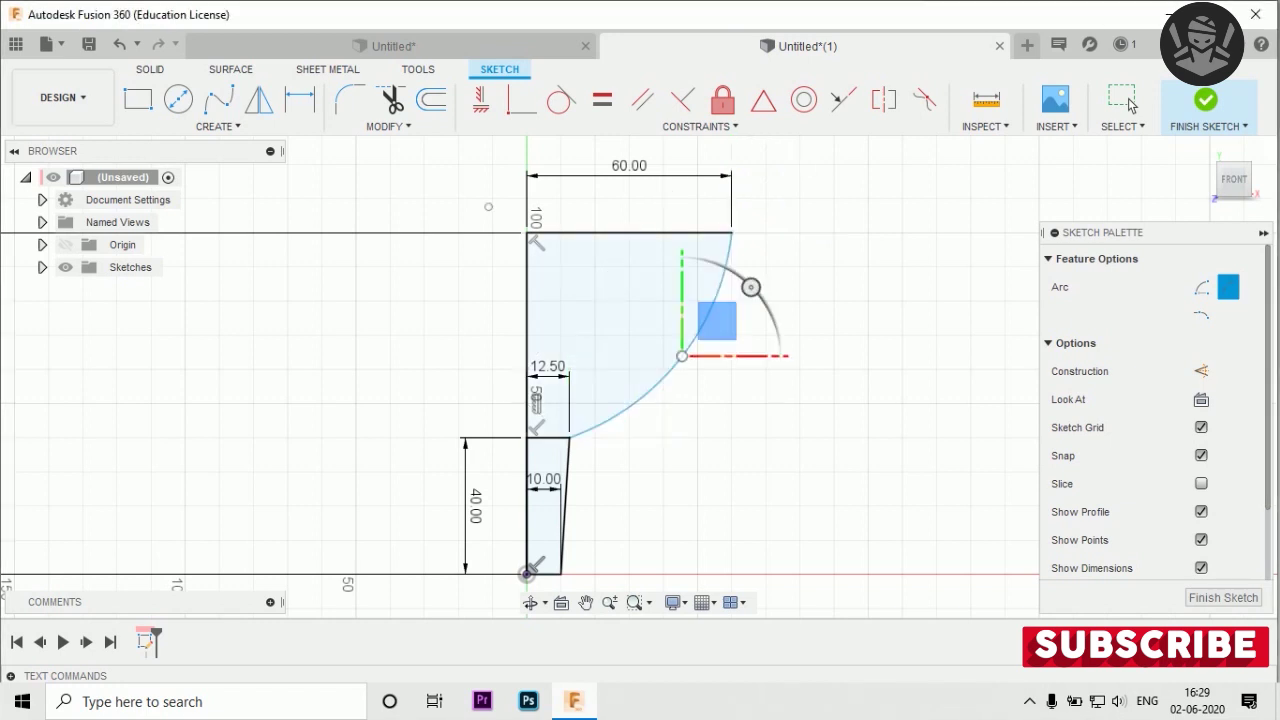
Step: Dimension the arc with a radius of 70 mm
key("d")
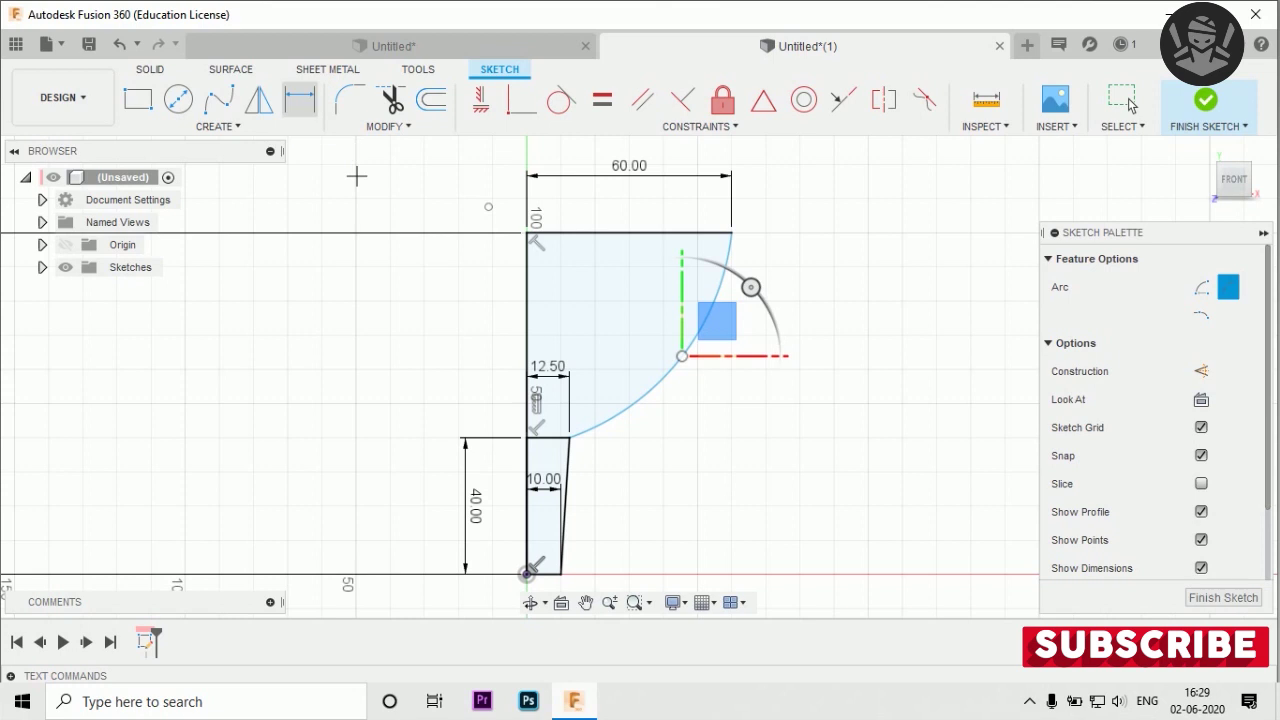
left_click(675, 364)
left_click(580, 284)
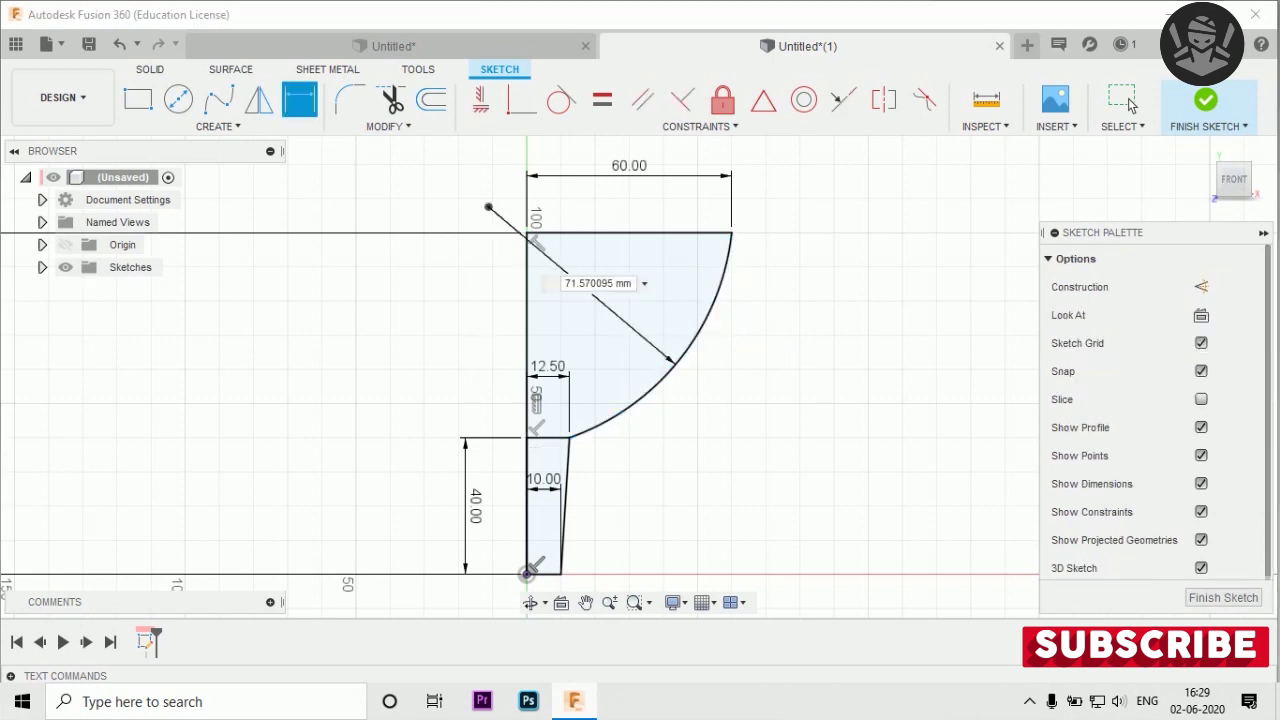
type("70")
key("Return")
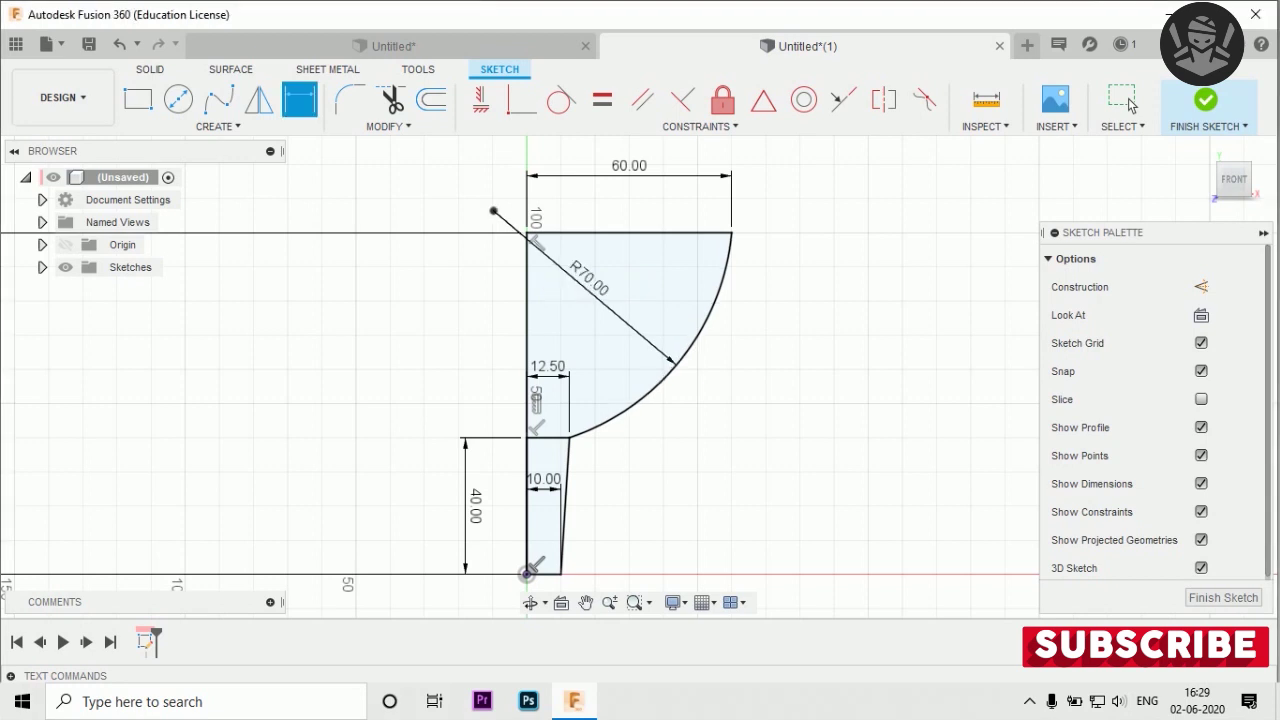
Step: Trim away the 12.5 mm and 60 mm horizontal lines from the profile
scroll(616, 474, "up", 5)
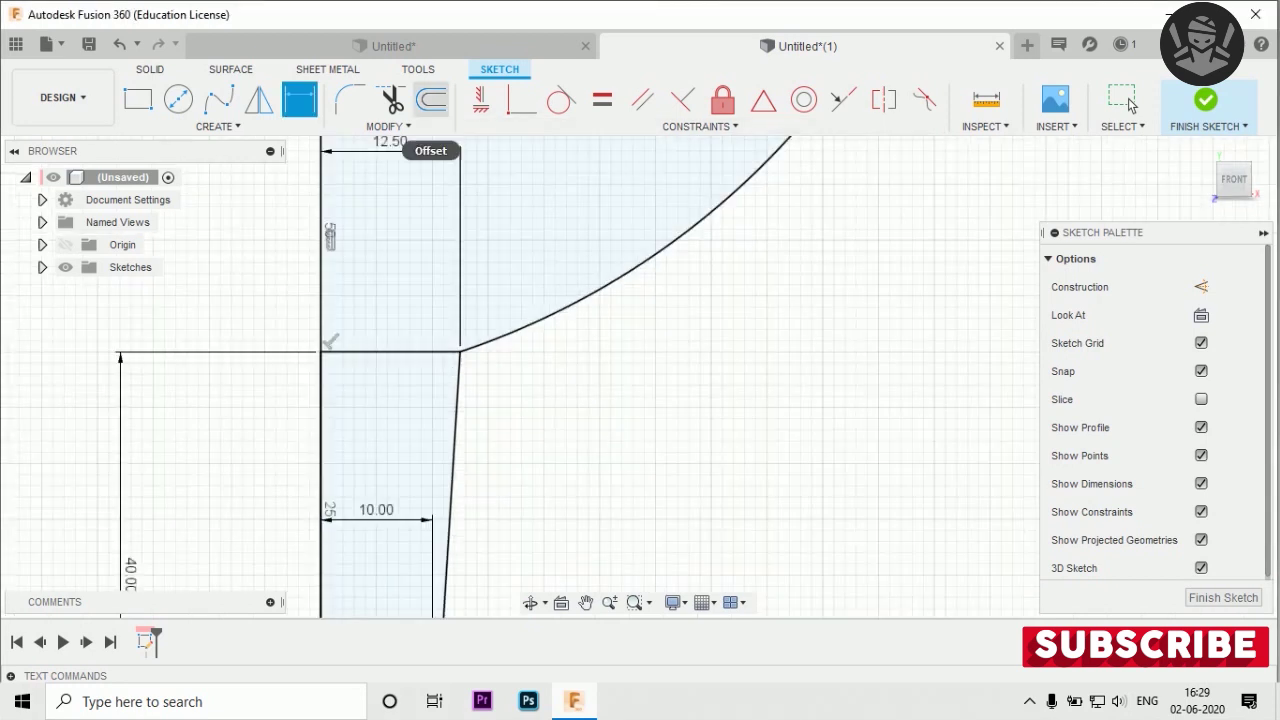
left_click(391, 100)
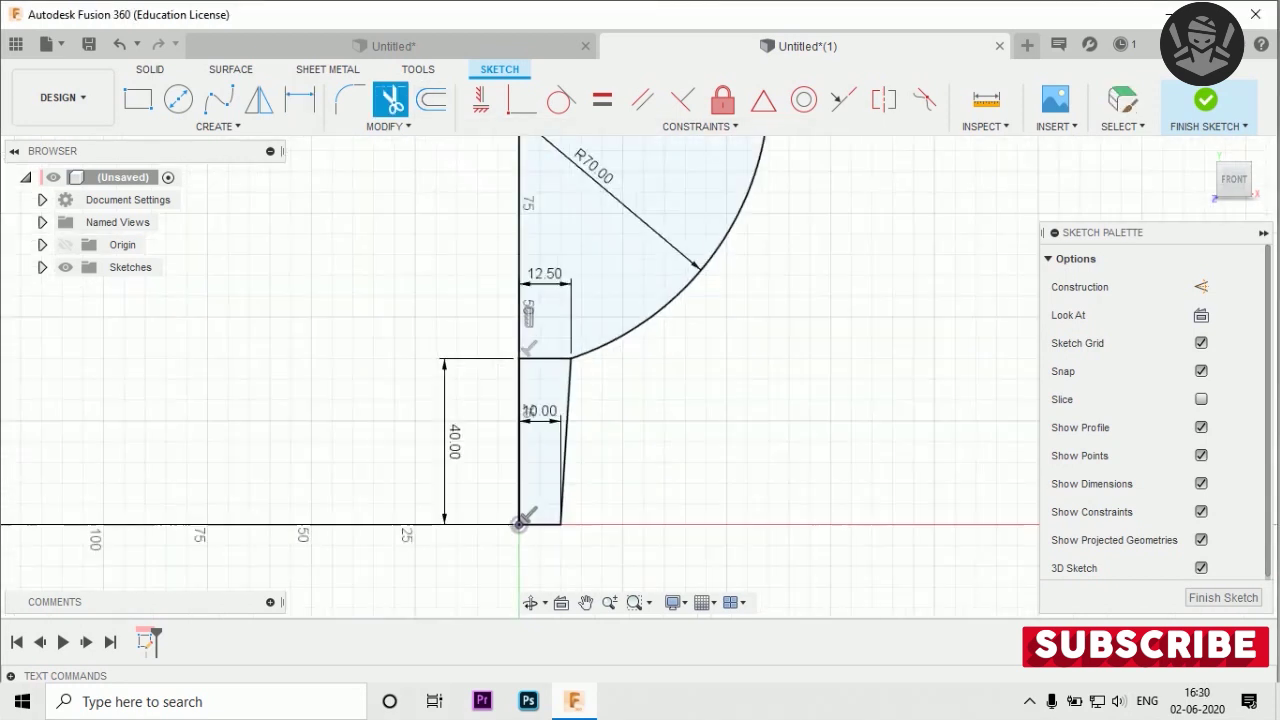
scroll(327, 353, "down", 1)
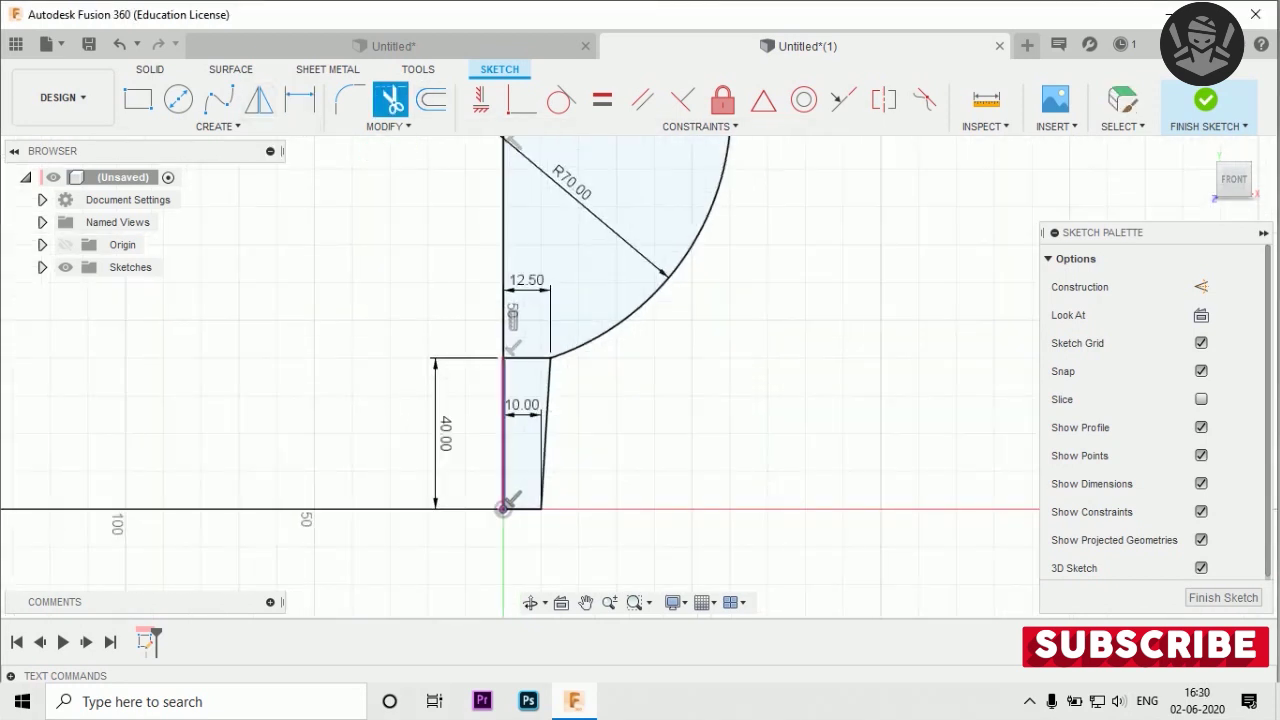
left_click(528, 358)
scroll(525, 502, "down", 1)
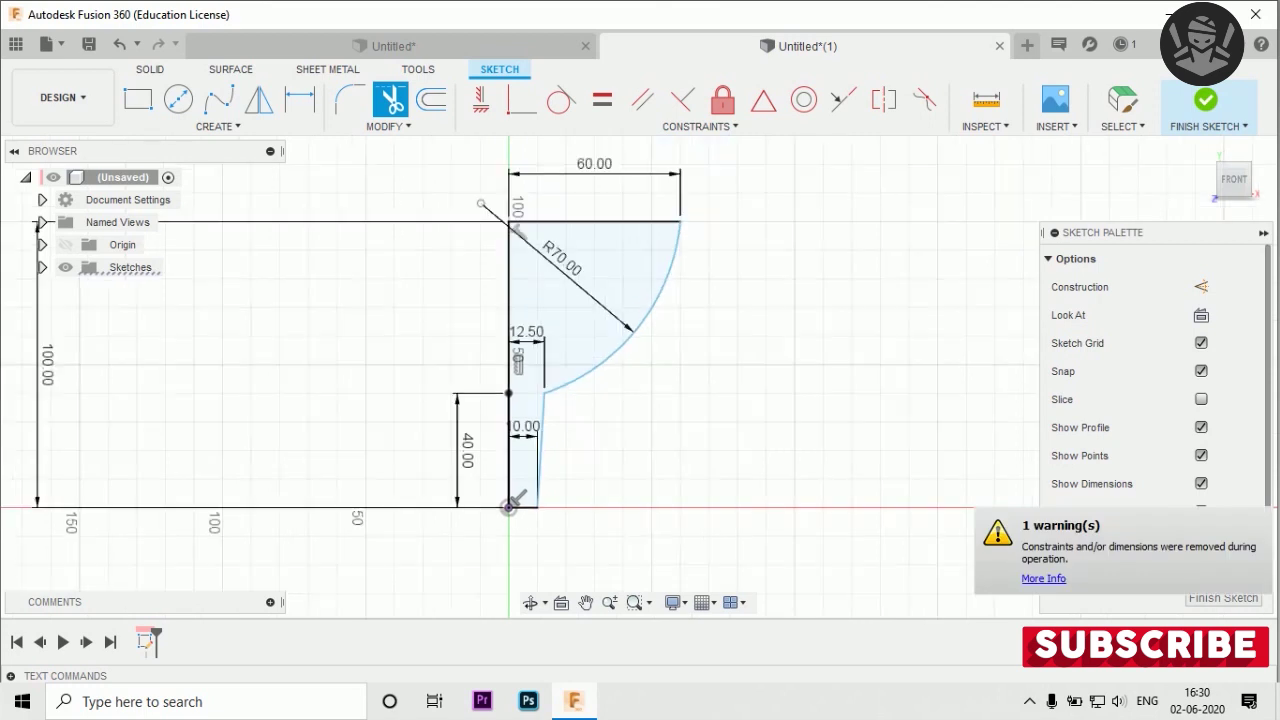
left_click(514, 224)
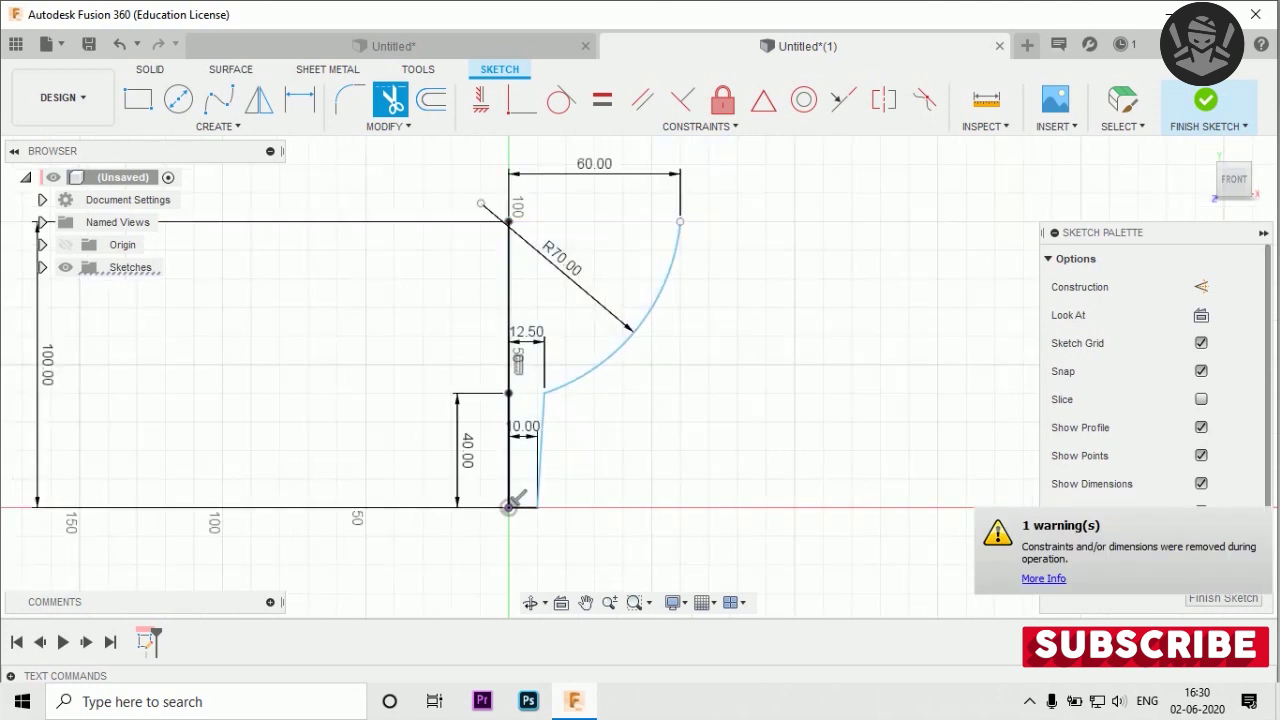
Step: Fillet the corner between the arc and the slanted line with a 10 mm radius
scroll(548, 342, "up", 2)
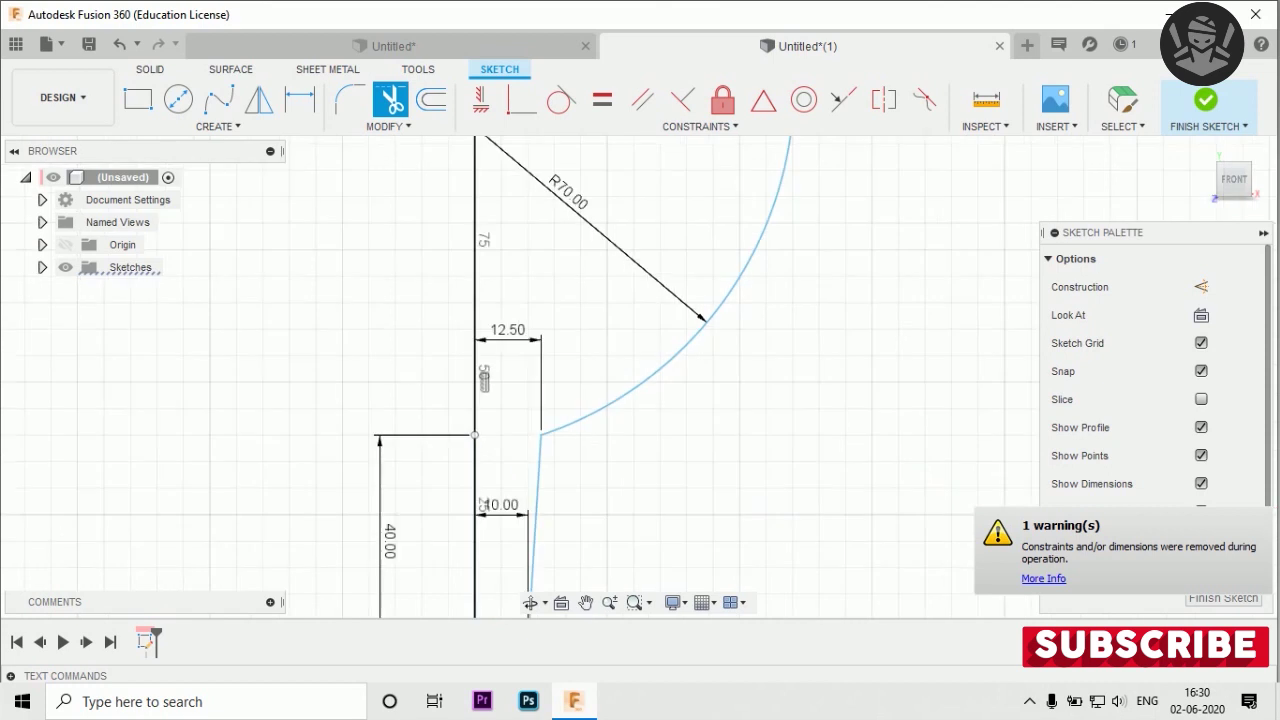
left_click(350, 99)
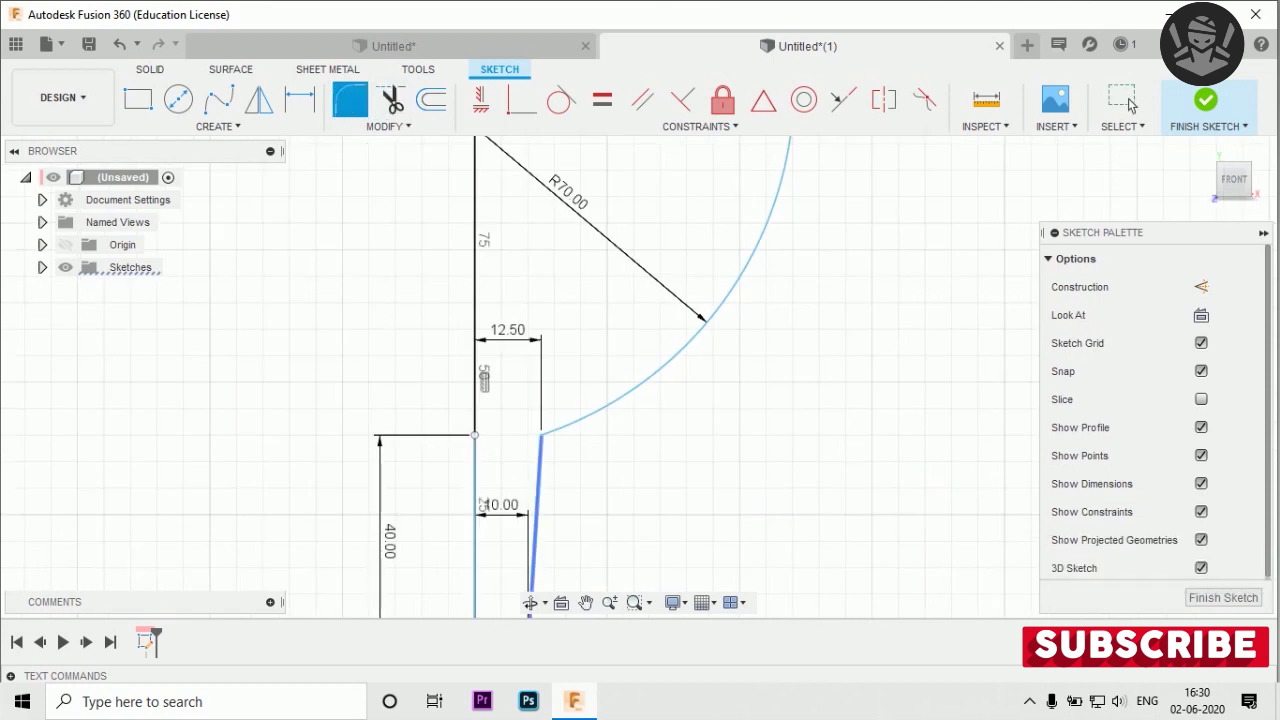
left_click(540, 436)
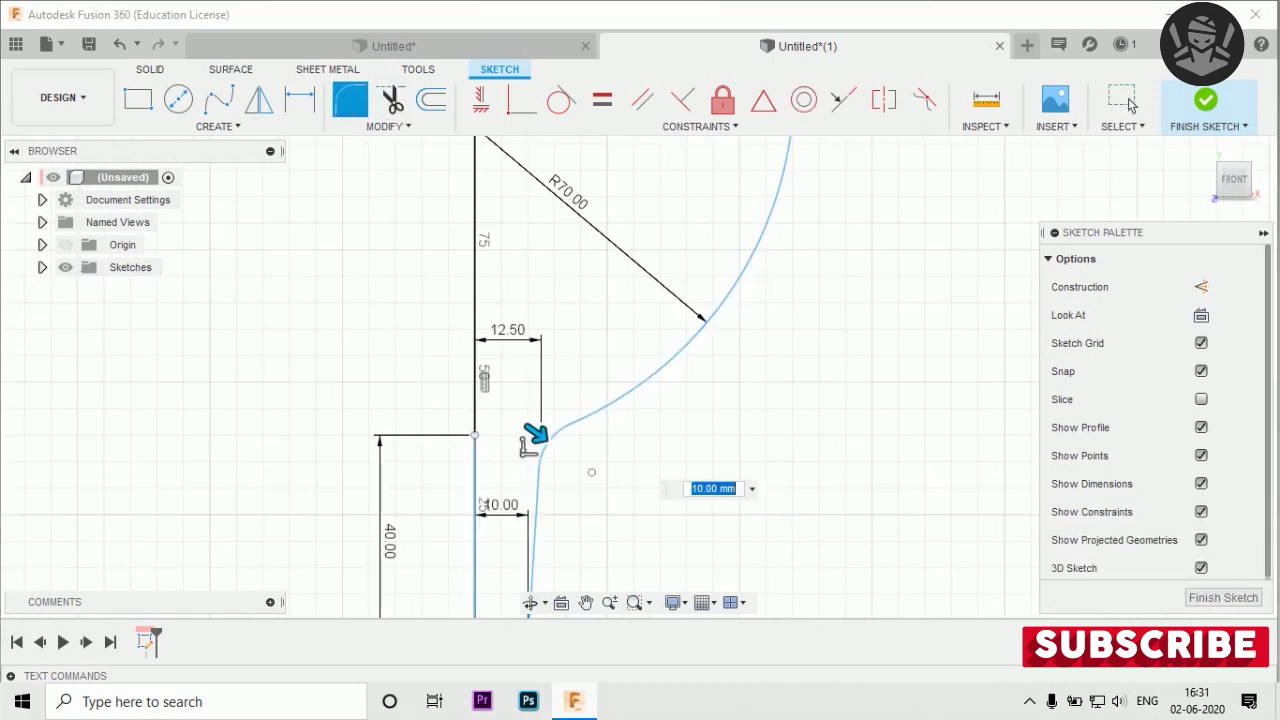
left_click(1125, 100)
scroll(508, 428, "down", 4)
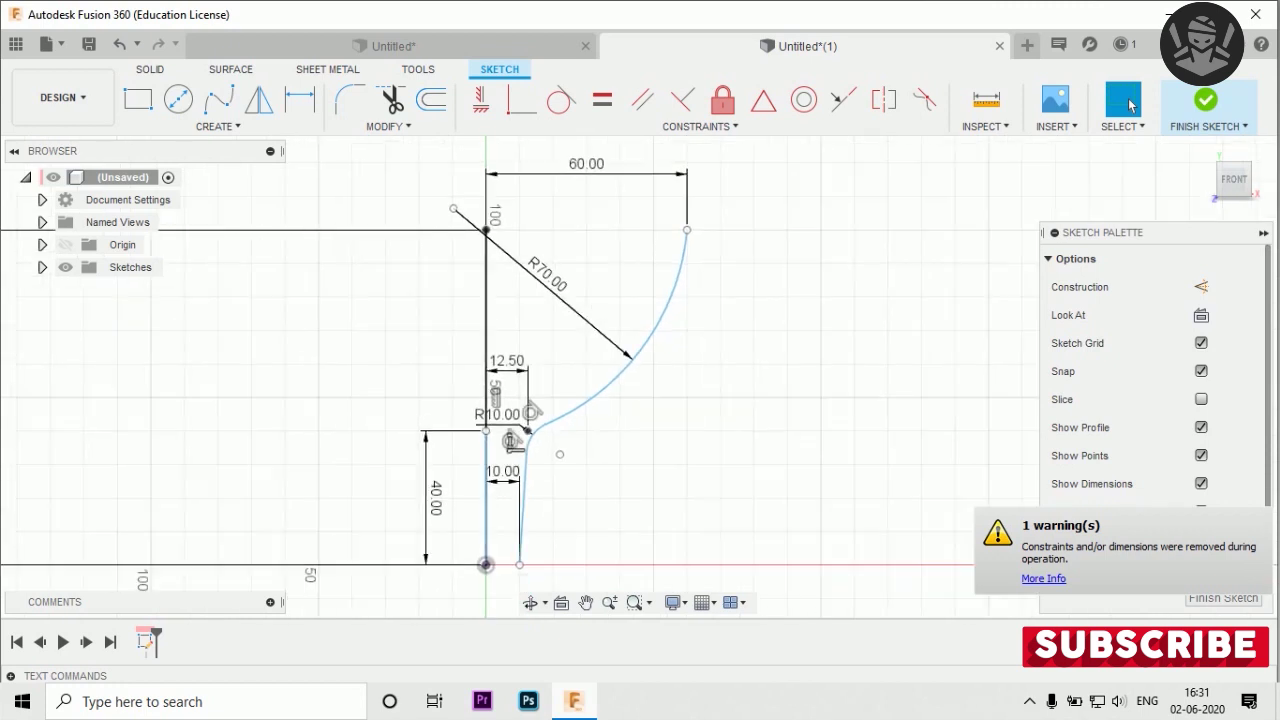
Step: Offset the chained outer profile curve 1 mm inward, using an offset value of -1 mm
left_click(431, 99)
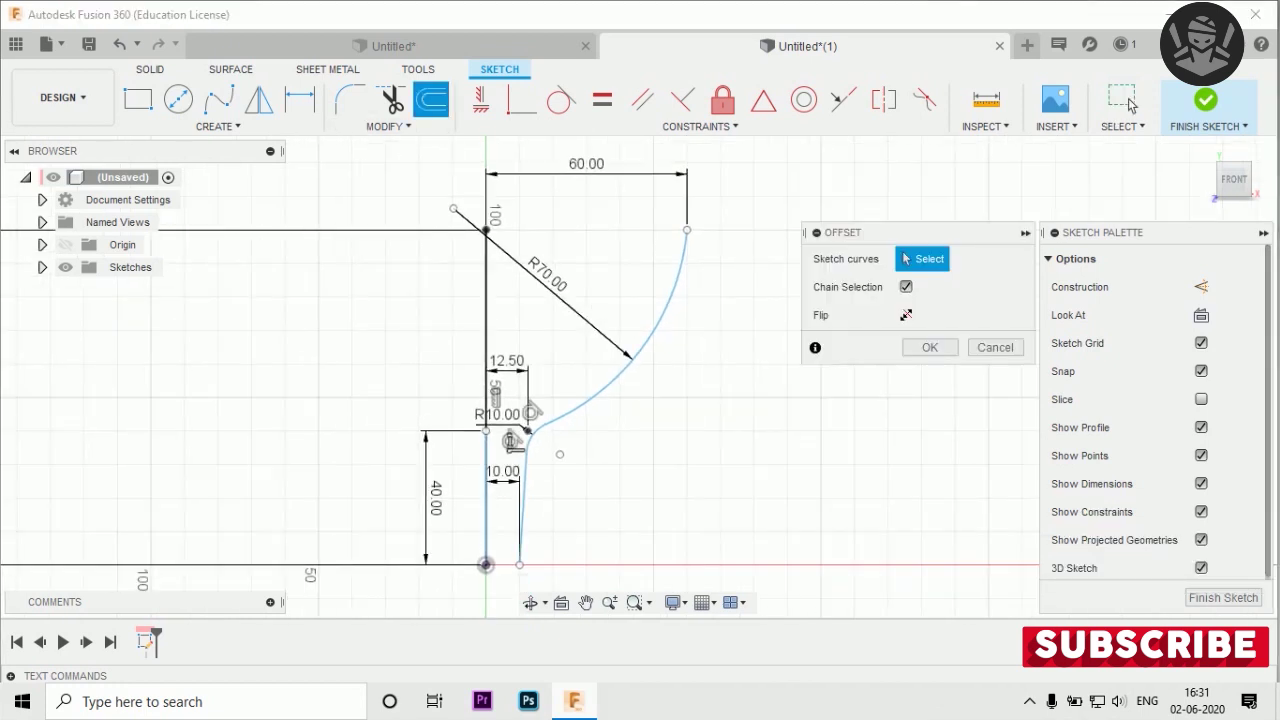
left_click(681, 274)
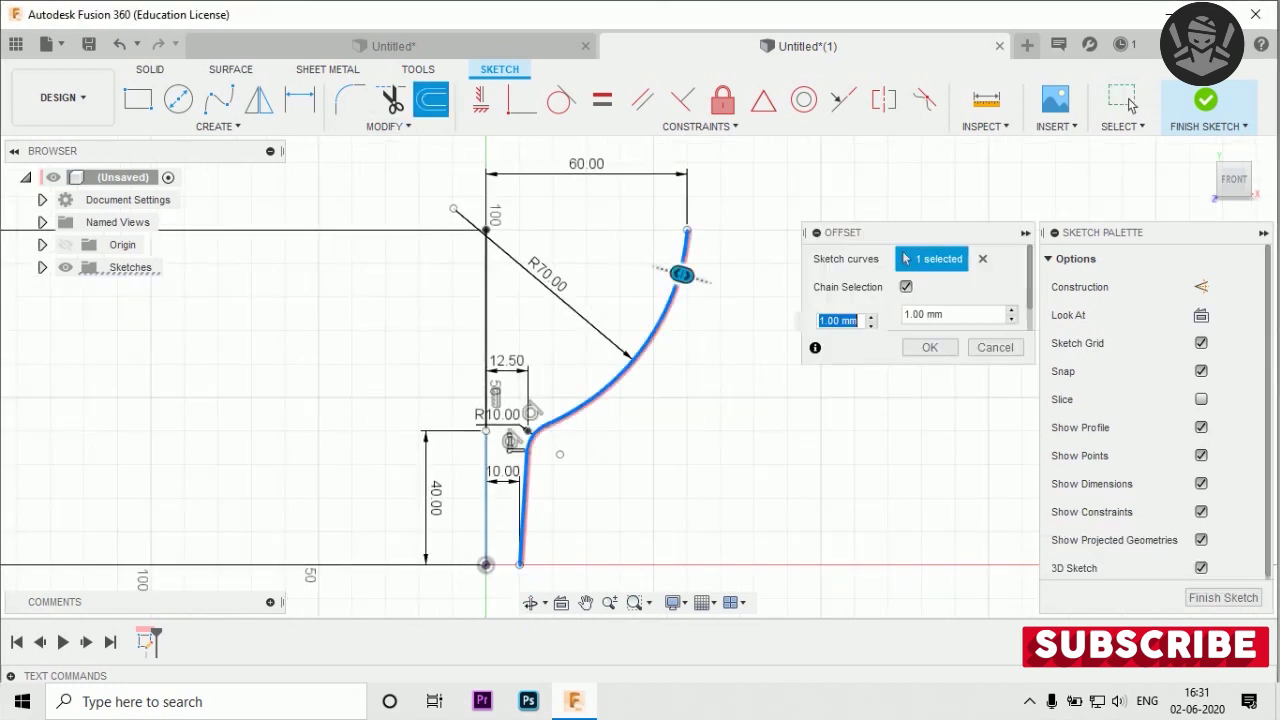
left_click_drag(681, 274, 667, 270)
type("-1")
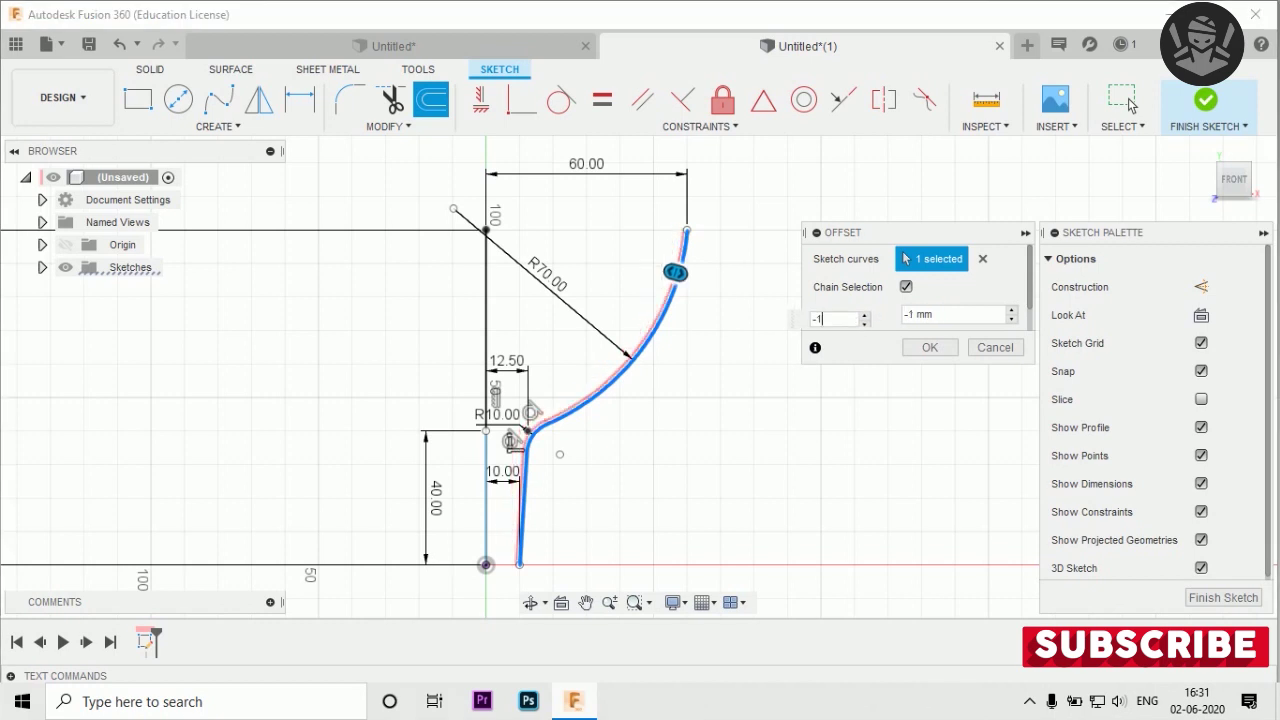
scroll(695, 273, "up", 5)
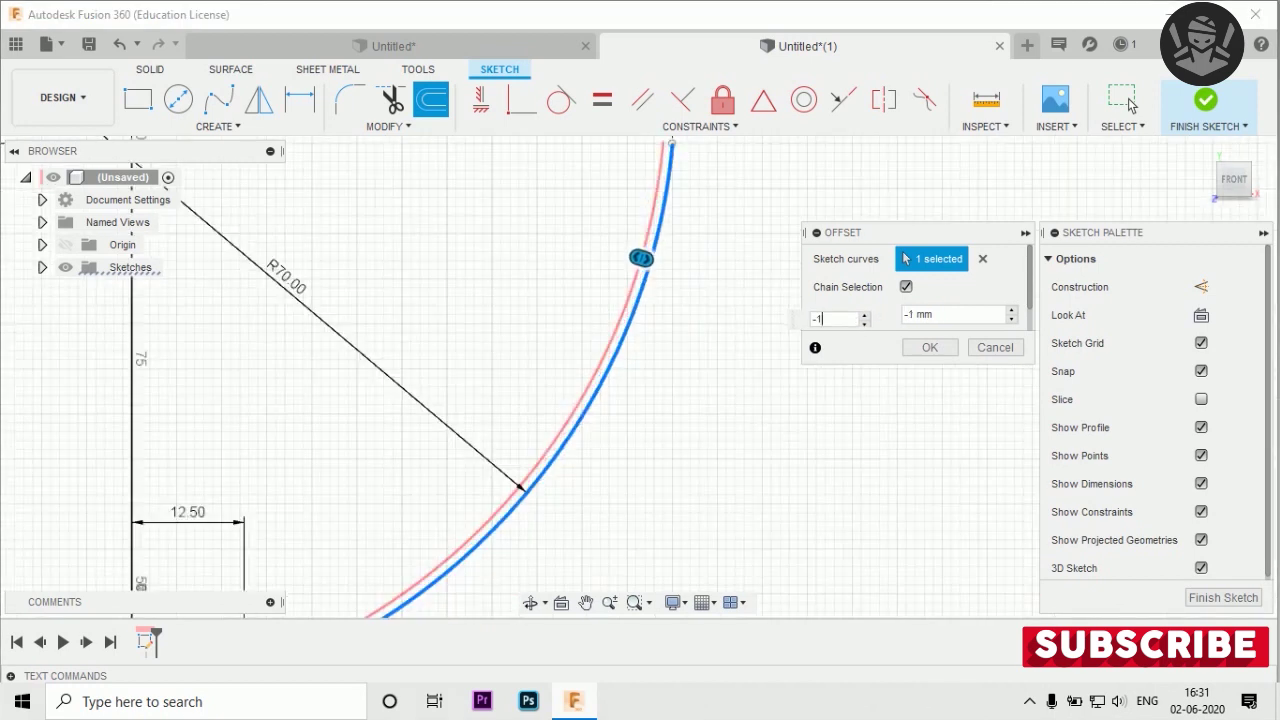
key("Return")
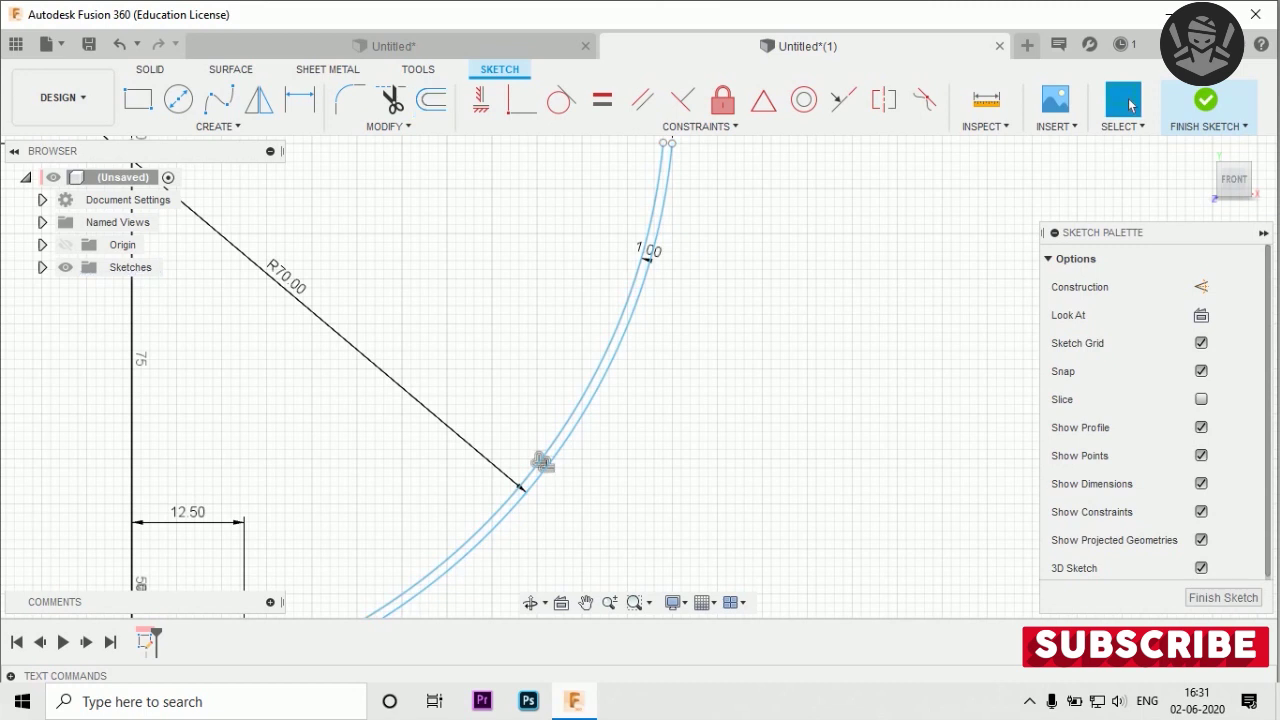
Step: Draw a horizontal line from the outer arc's upper endpoint across to the inner offset arc
key("F6")
scroll(593, 307, "down", 1)
scroll(593, 307, "up", 5)
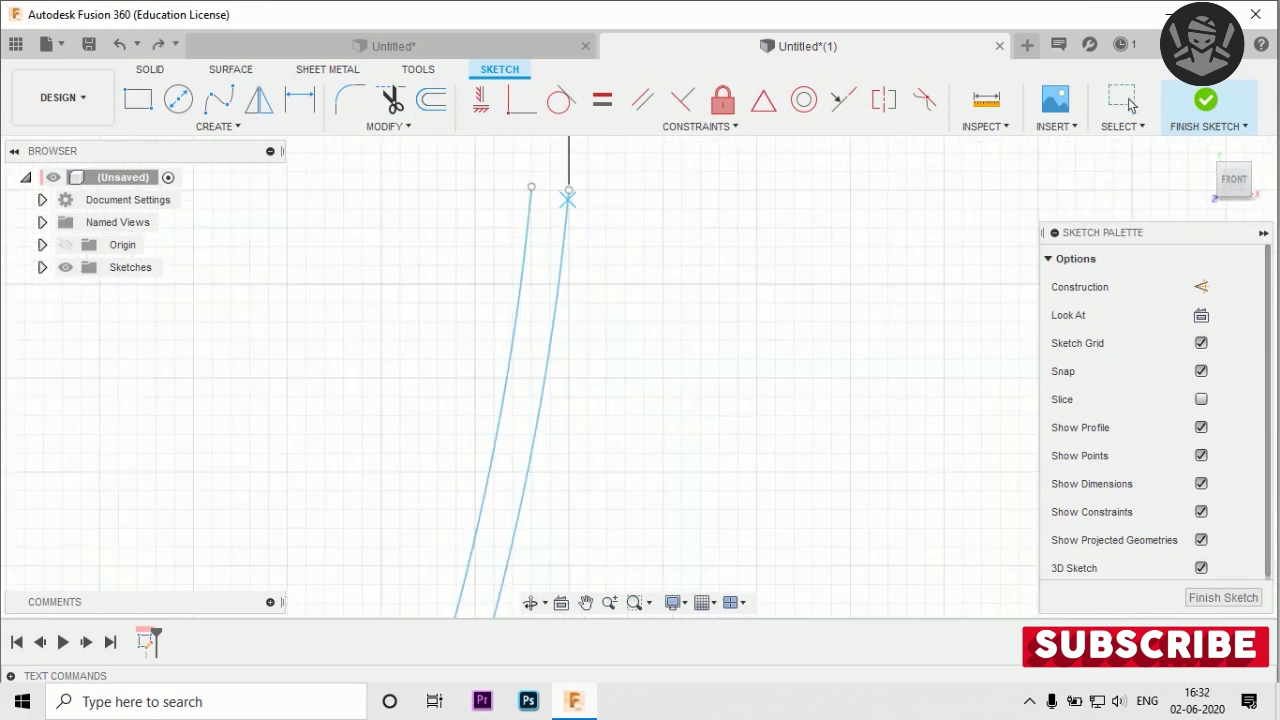
scroll(533, 188, "up", 5)
left_click(667, 177)
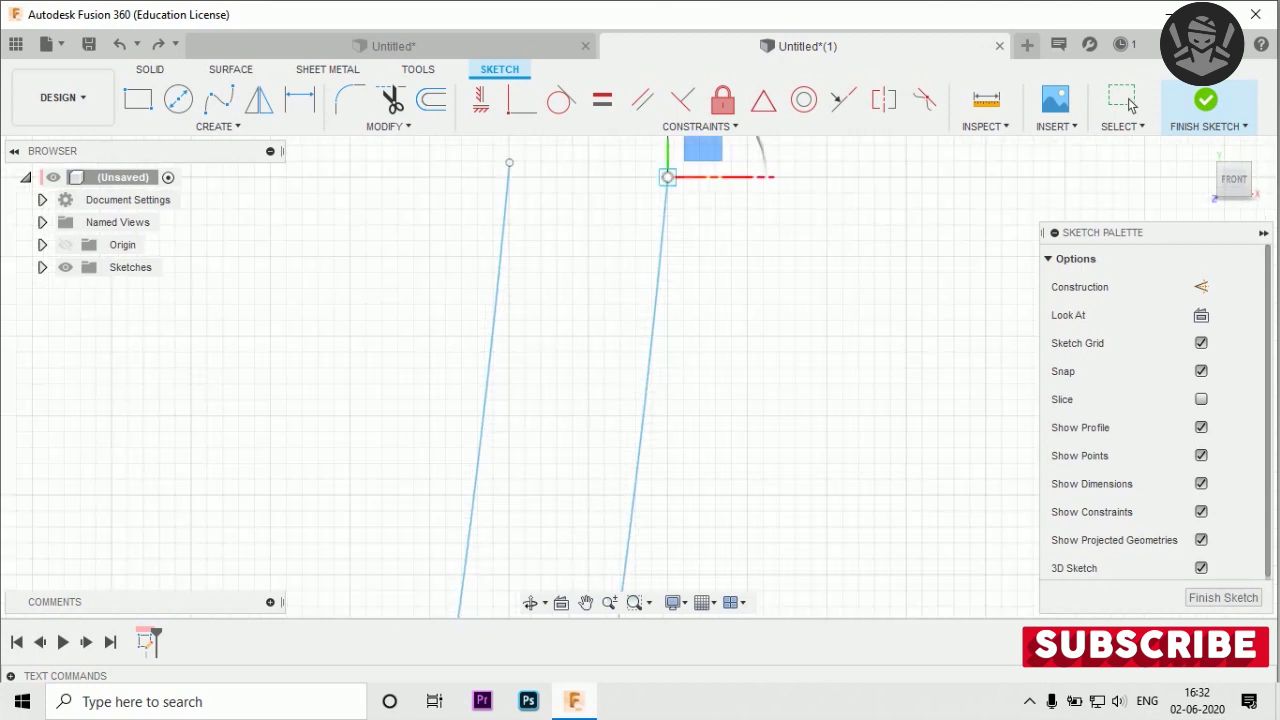
left_click(509, 177)
left_click(508, 177)
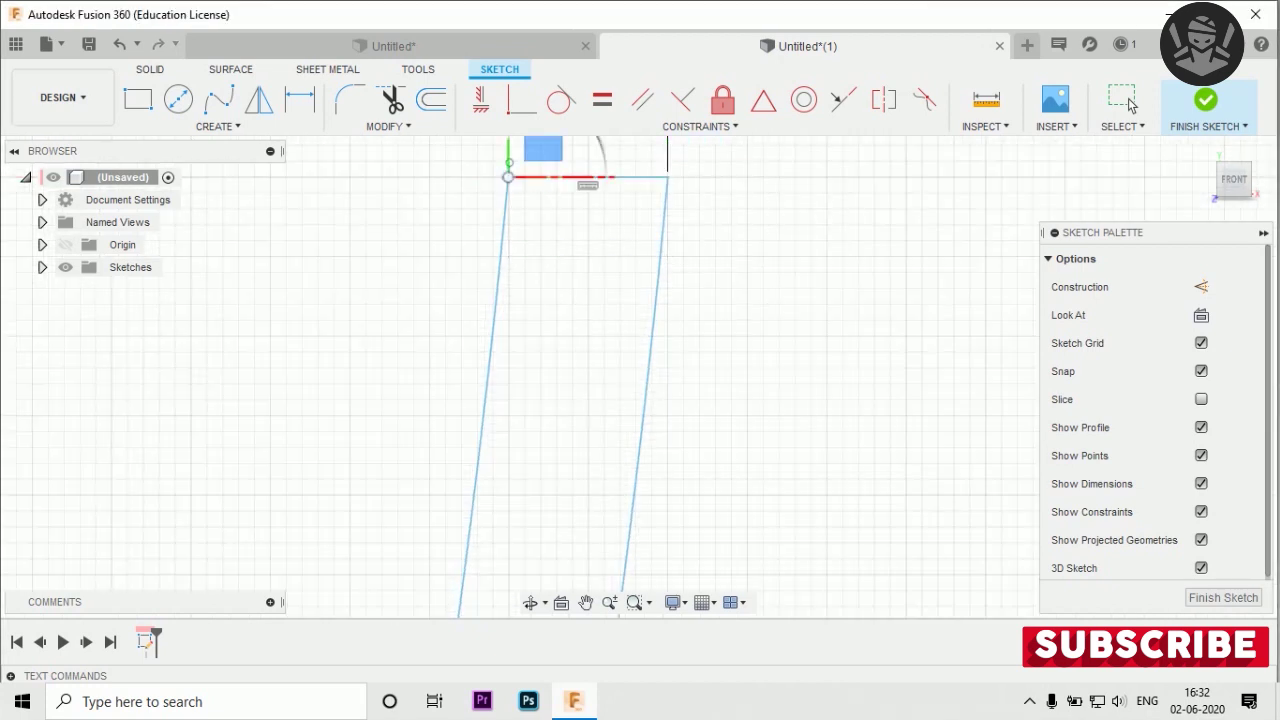
Step: Trim the short piece of the inner arc that extends above the horizontal closing line
scroll(509, 176, "up", 3)
left_click(390, 99)
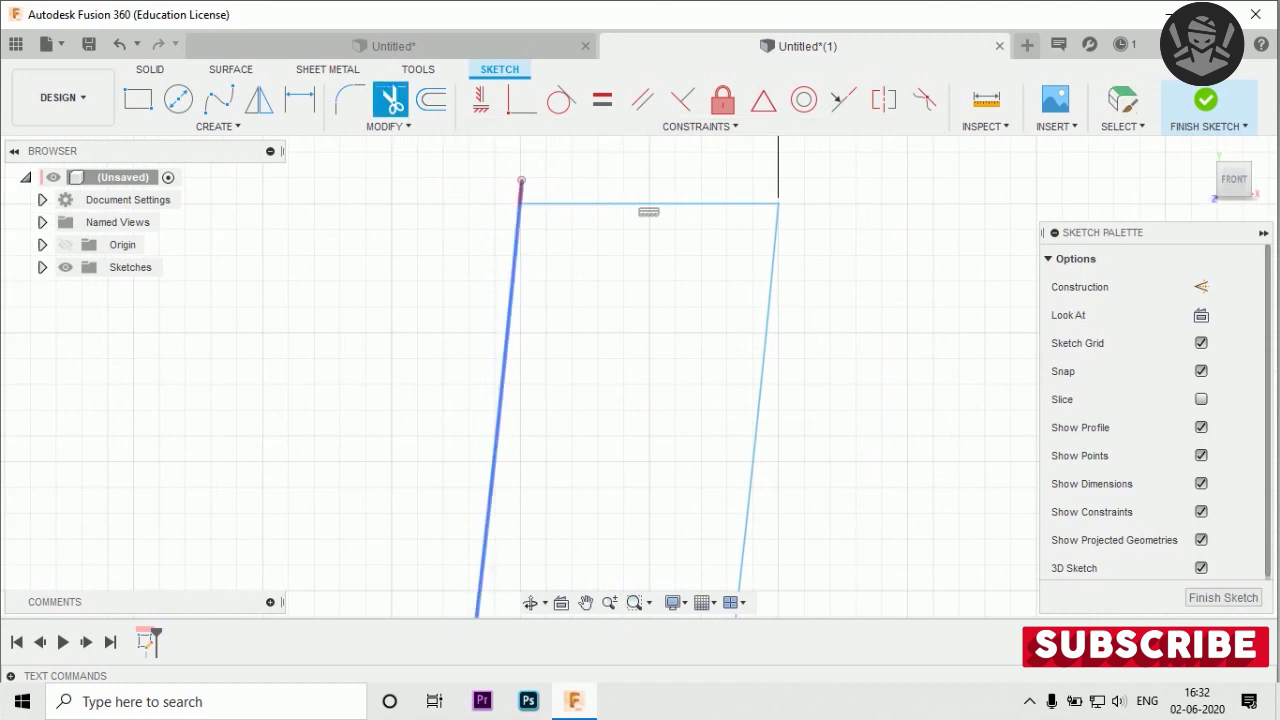
left_click(521, 191)
scroll(543, 190, "down", 2)
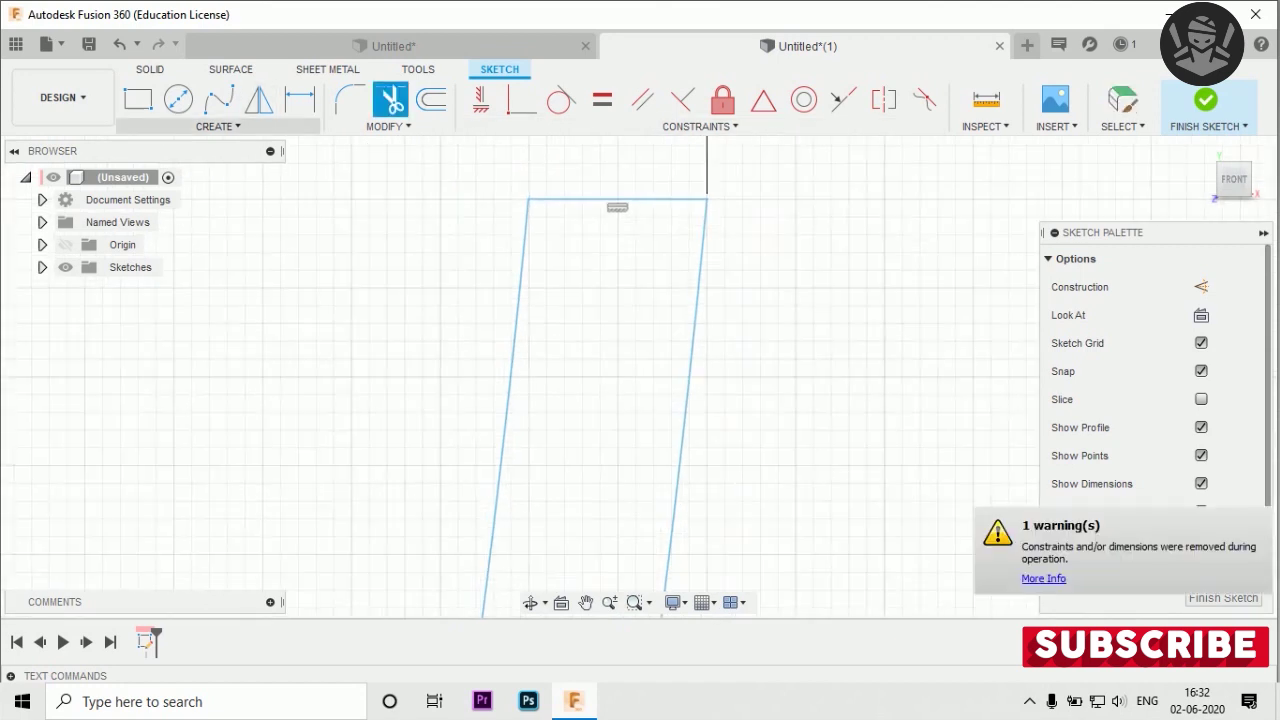
key("Escape")
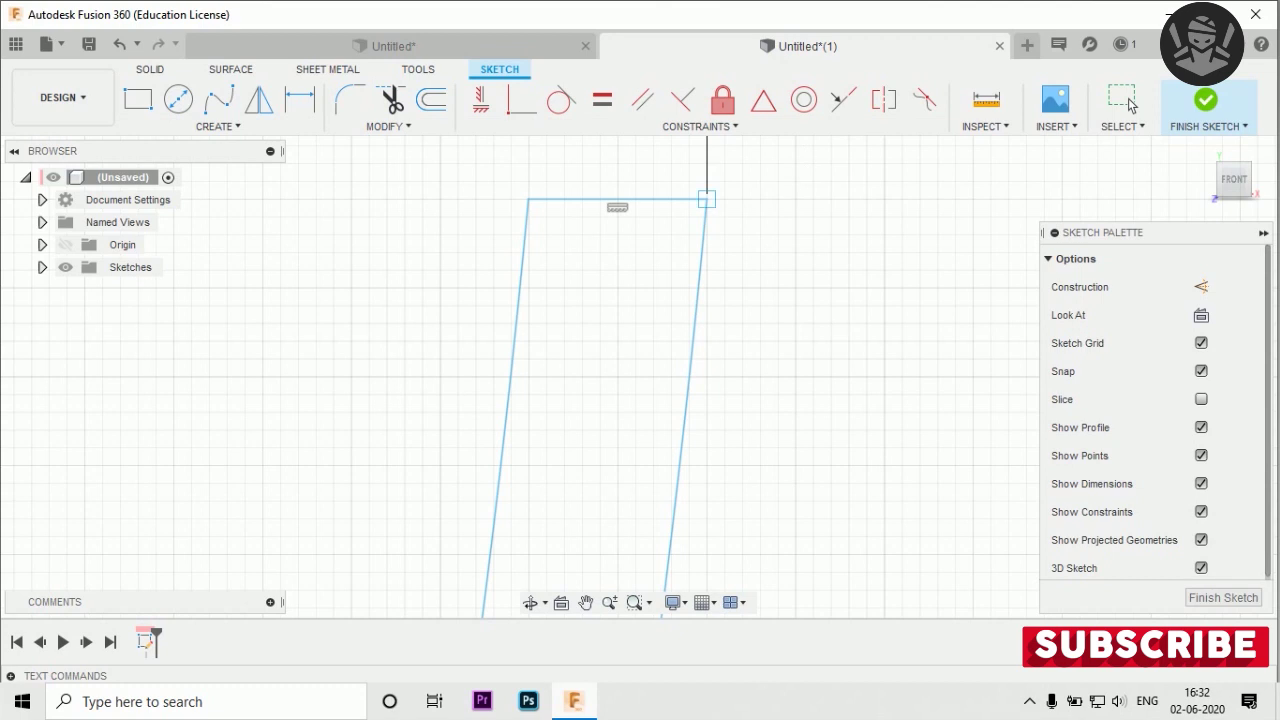
Step: Draw a 25 mm horizontal line outward from the outer arc's upper endpoint, followed by a 40 mm vertical line downward
left_click(707, 199)
scroll(491, 285, "down", 2)
scroll(526, 258, "down", 3)
scroll(535, 246, "down", 5)
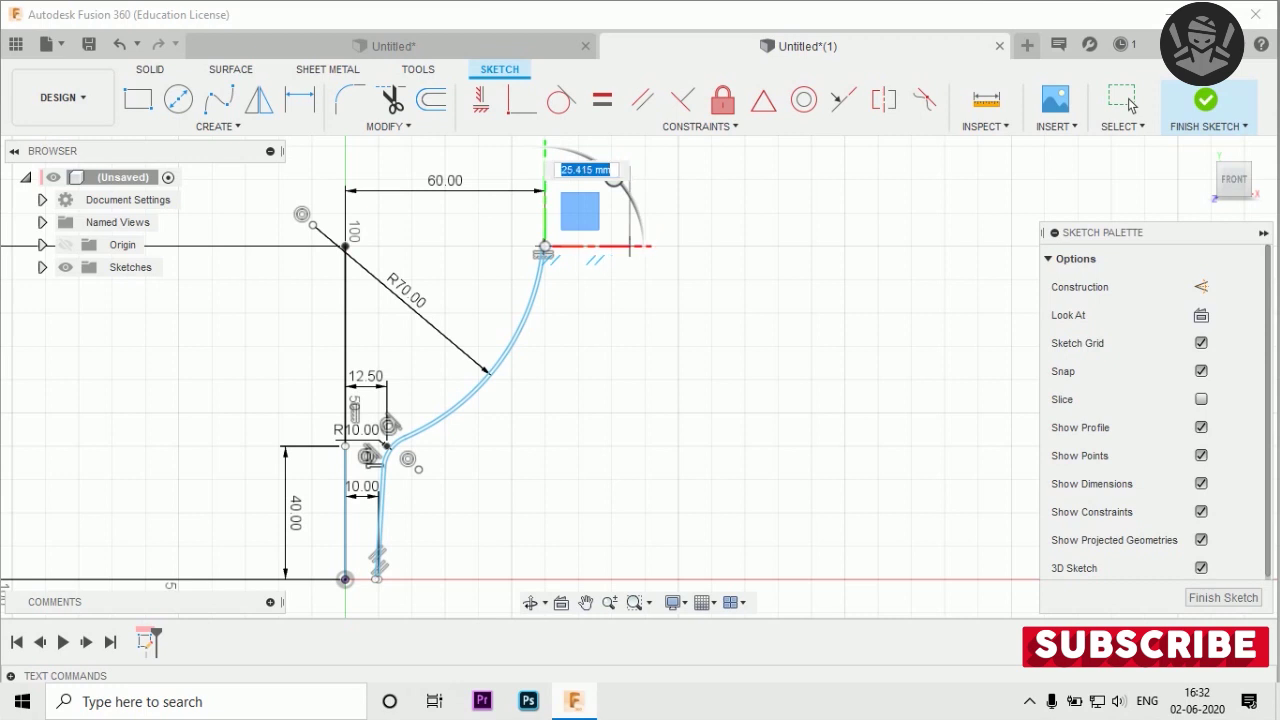
type("25")
key("Return")
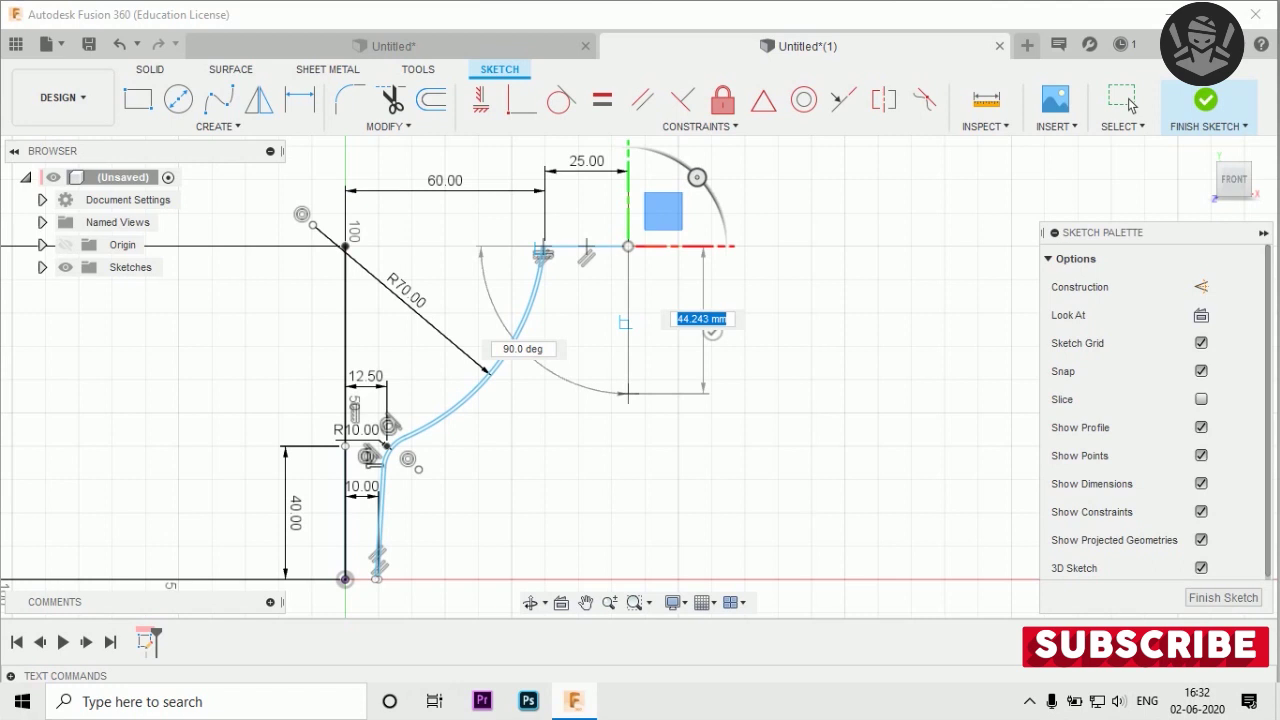
type("40")
key("Return")
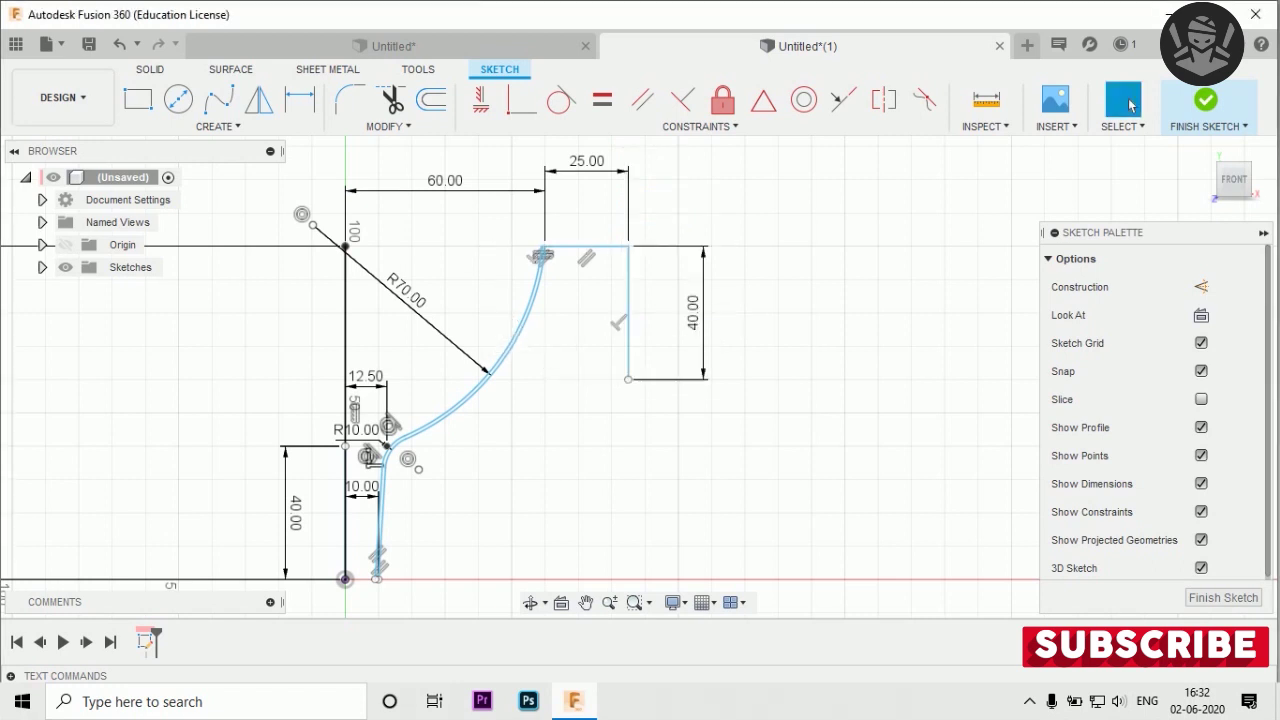
Step: Fillet the corner between the 25 mm and 40 mm rim lines with a 6 mm radius
scroll(608, 240, "up", 5)
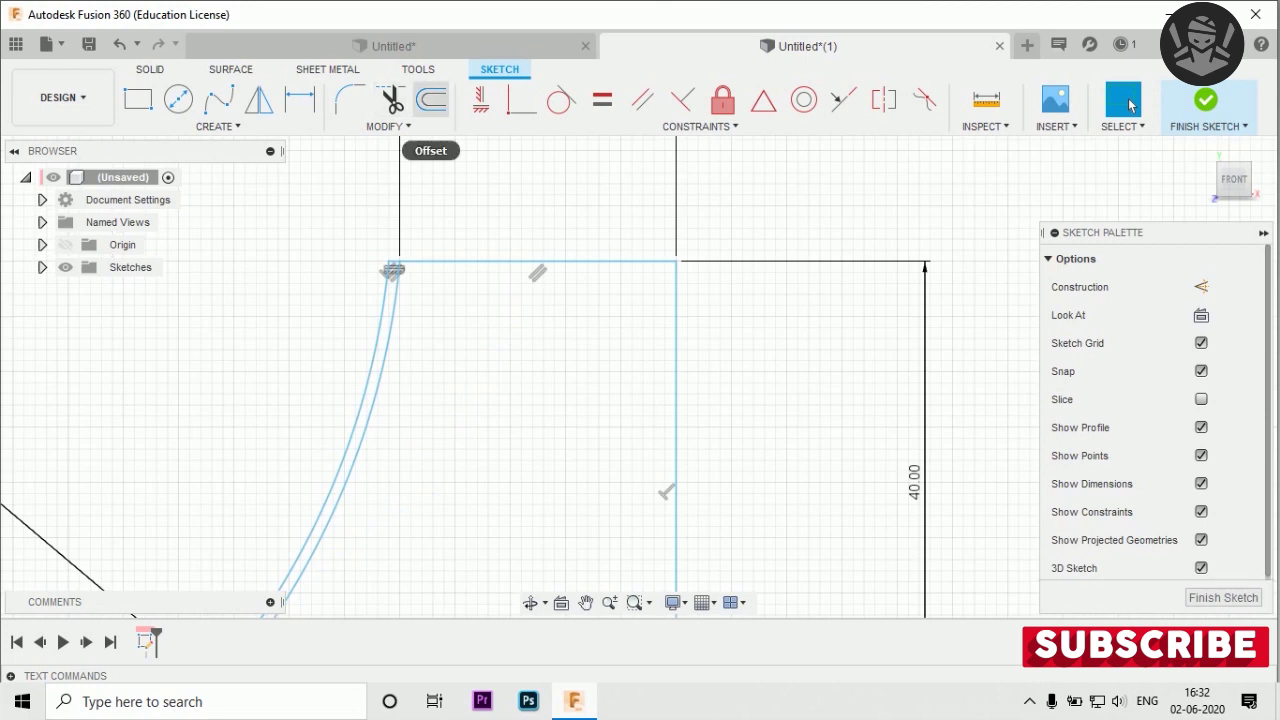
left_click(350, 100)
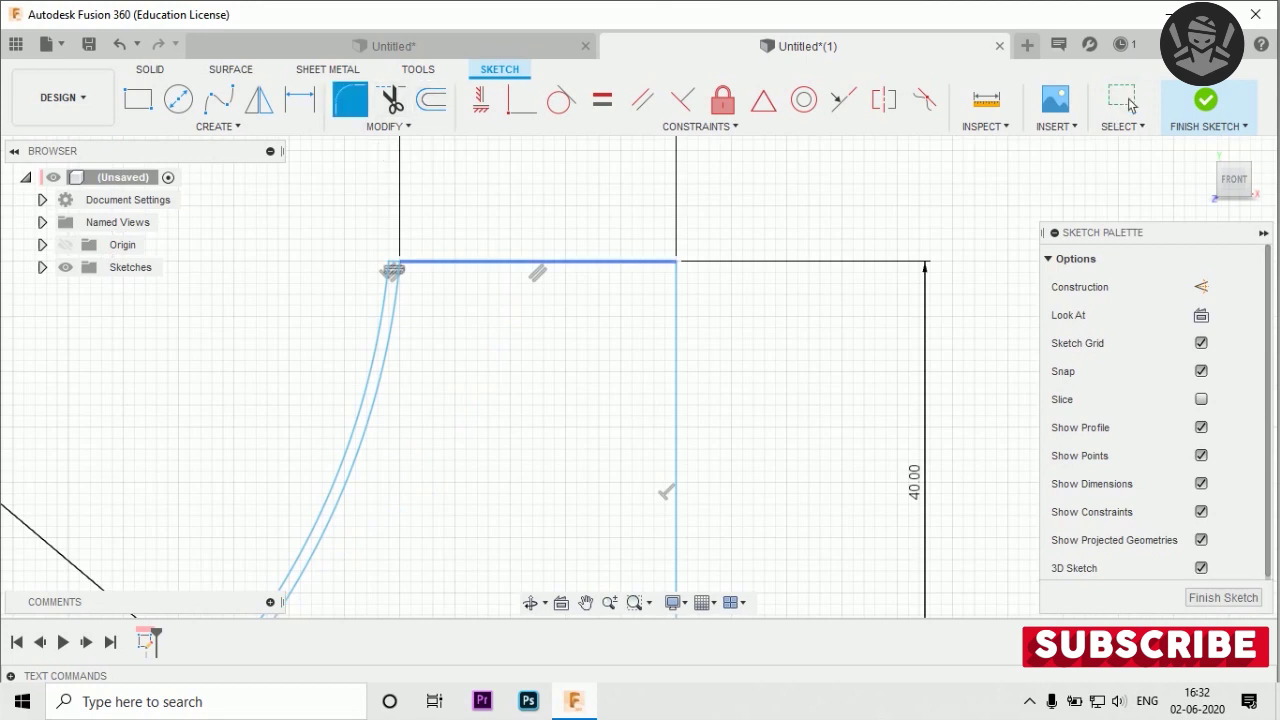
left_click(610, 262)
left_click(676, 327)
scroll(638, 203, "down", 4)
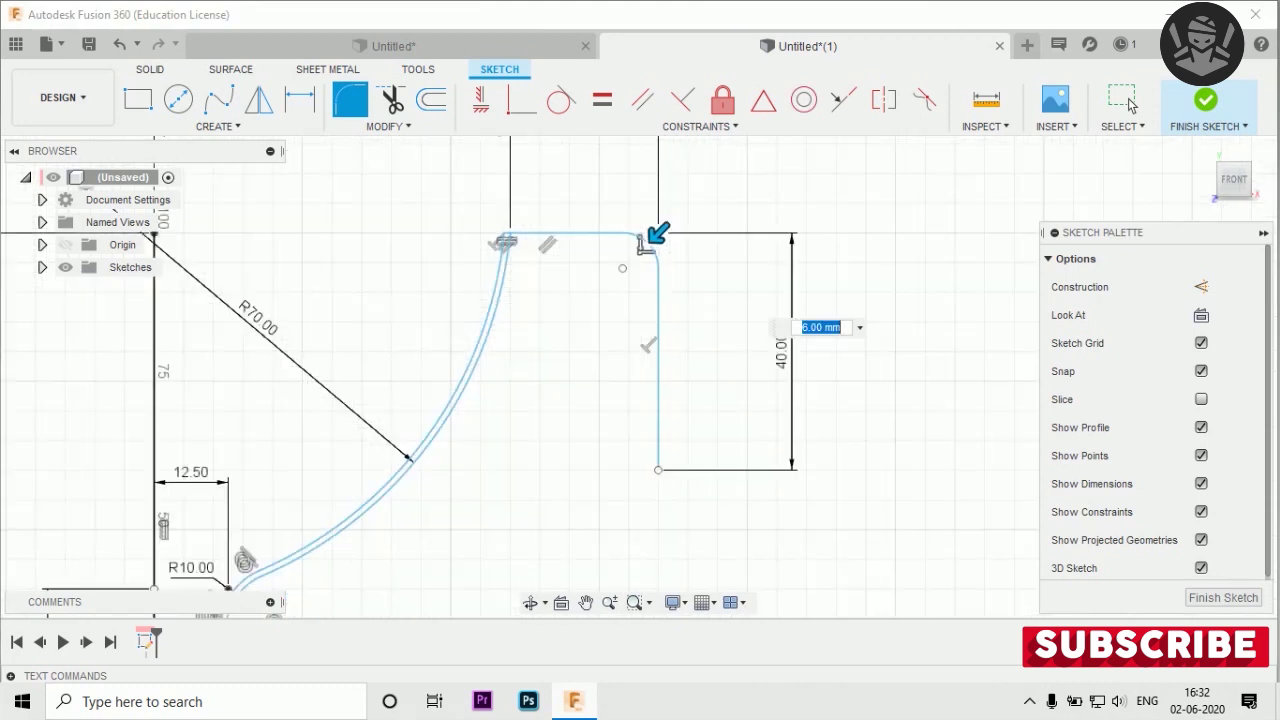
key("Return")
Step: Offset the chained rim lines and fillet 1 mm inward, using an offset value of -1 mm
scroll(645, 240, "up", 3)
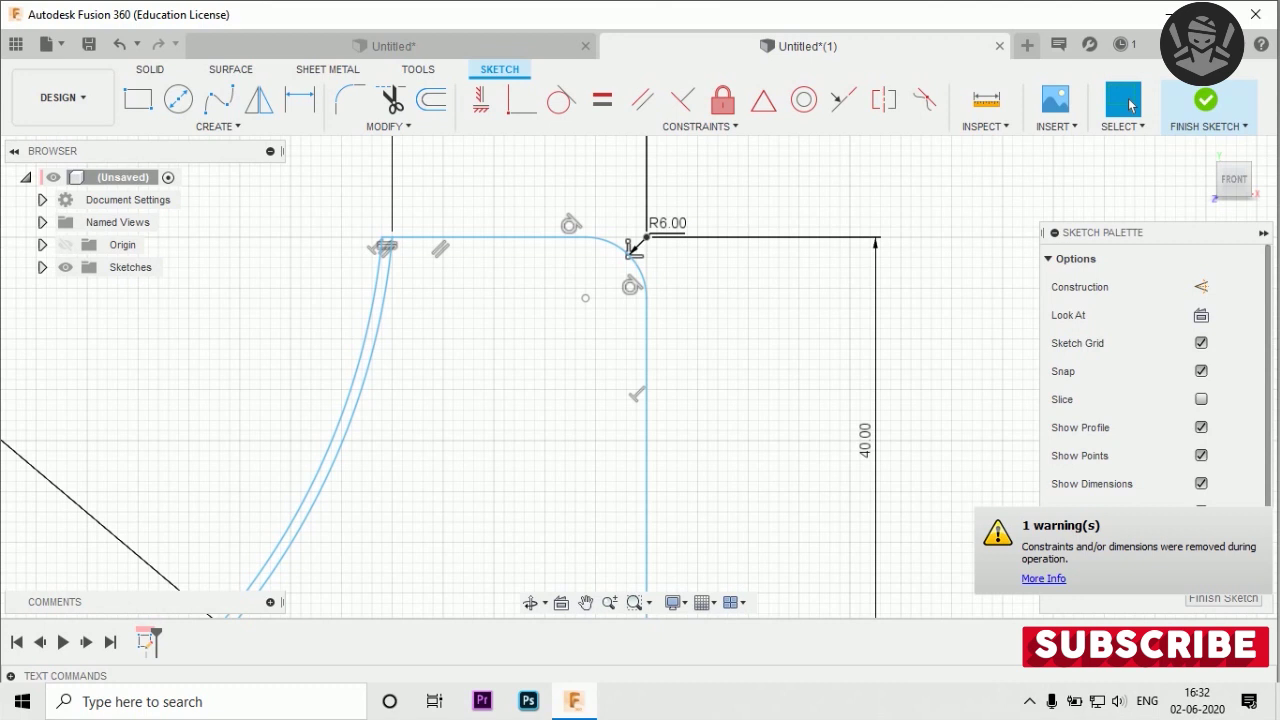
left_click(431, 100)
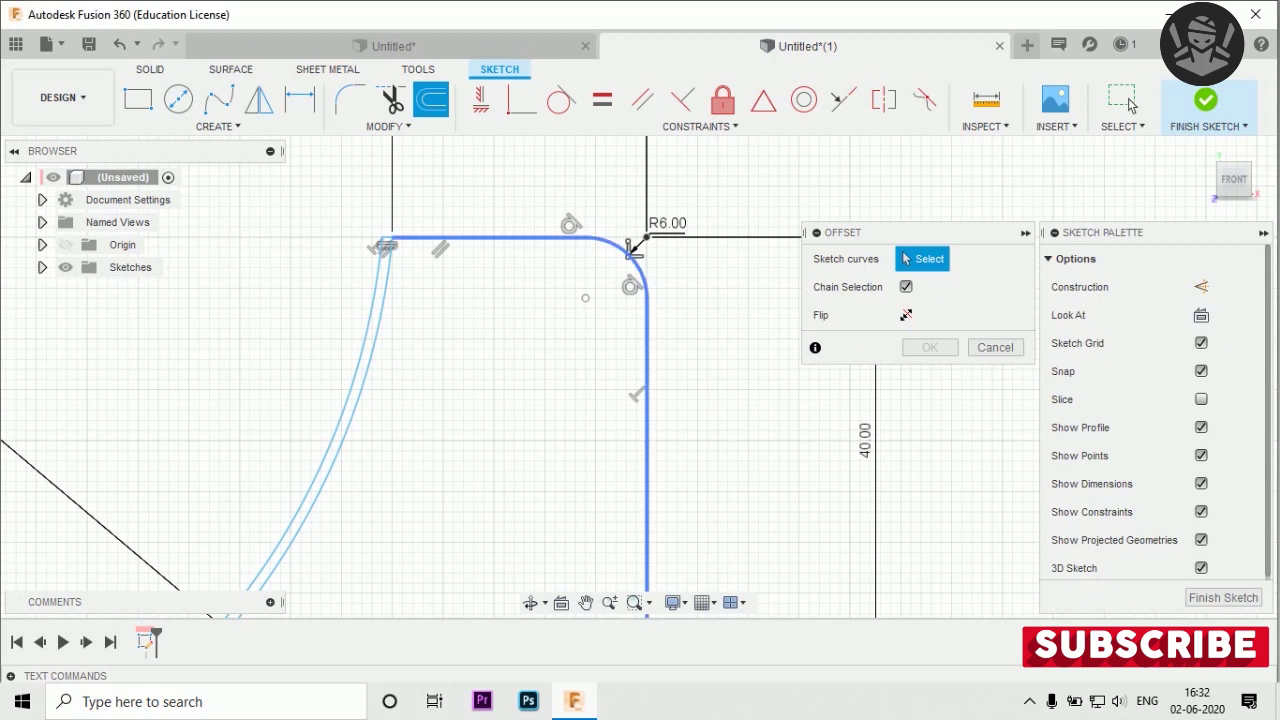
left_click(585, 228)
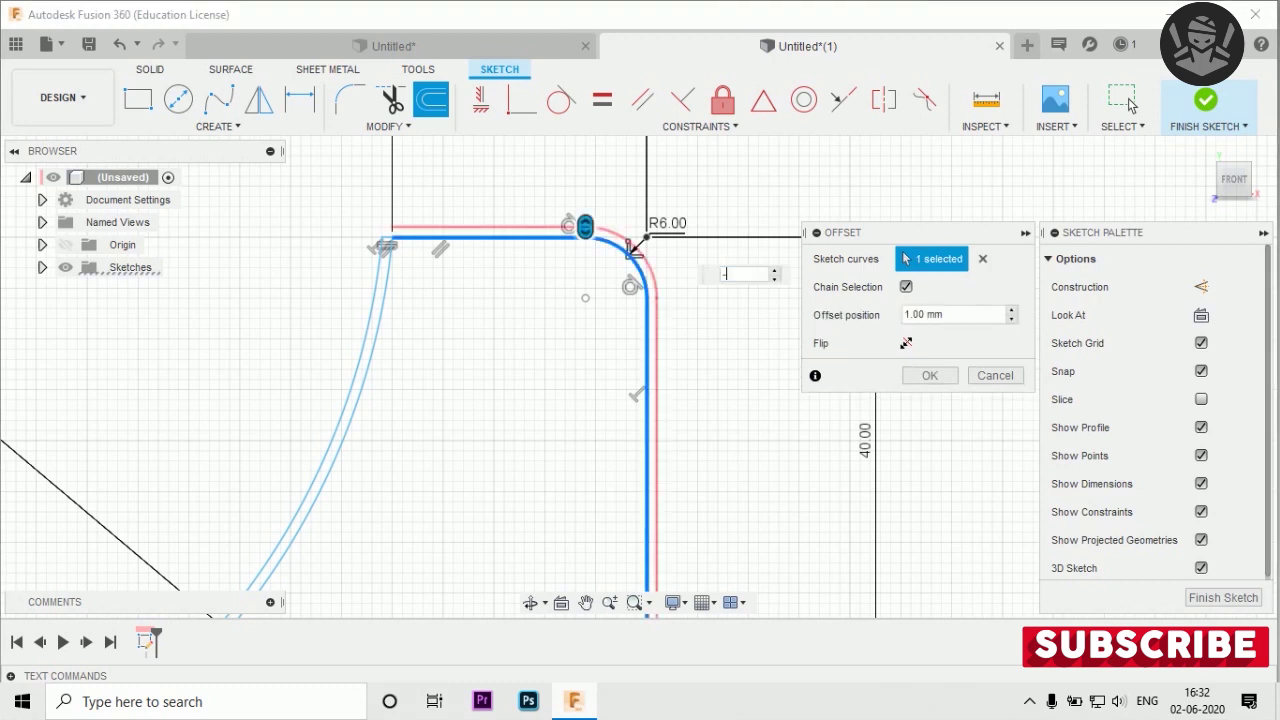
key("Return")
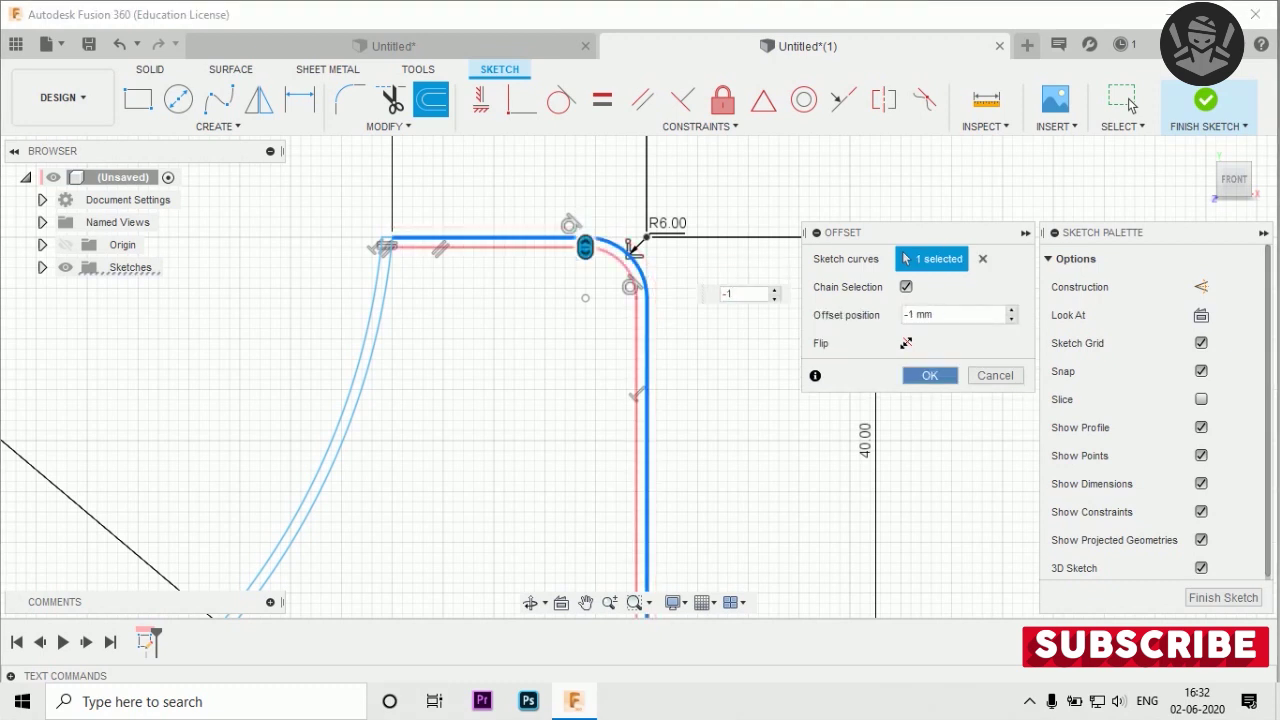
Step: Extend the rim's inner horizontal line to the outer arc and trim the arc segment above their intersection
scroll(392, 232, "up", 12)
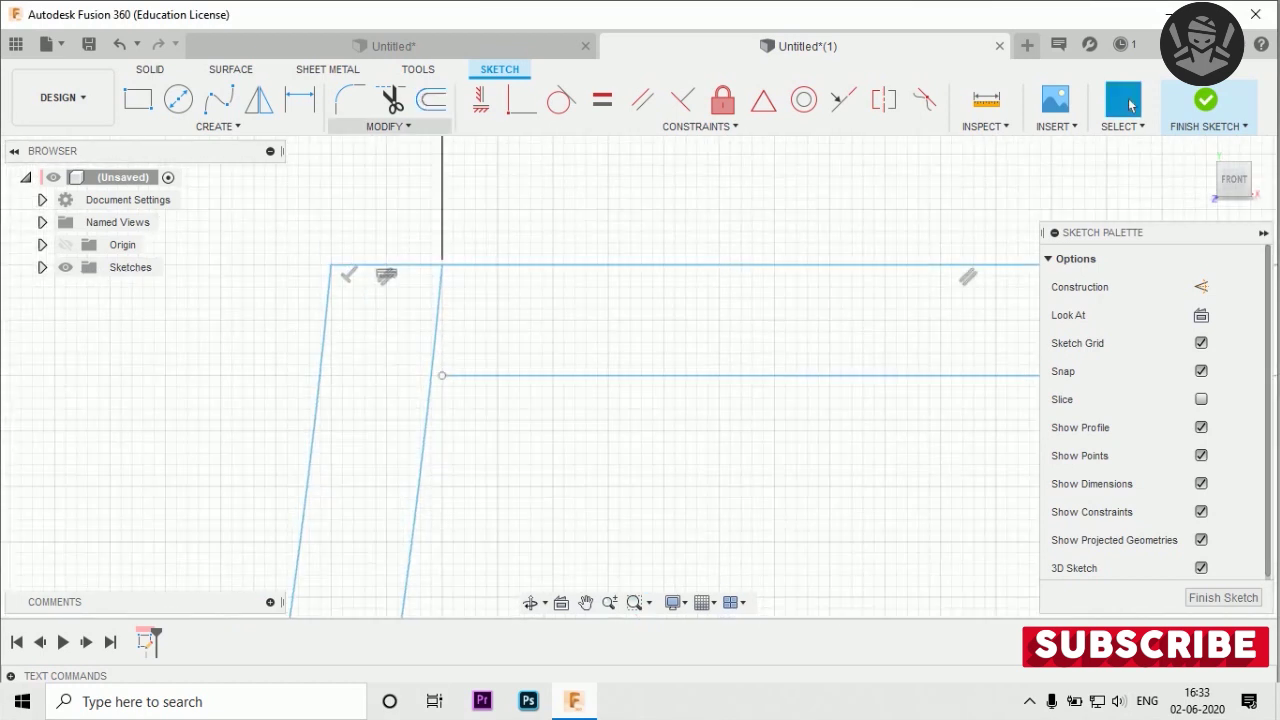
left_click(388, 126)
left_click(362, 148)
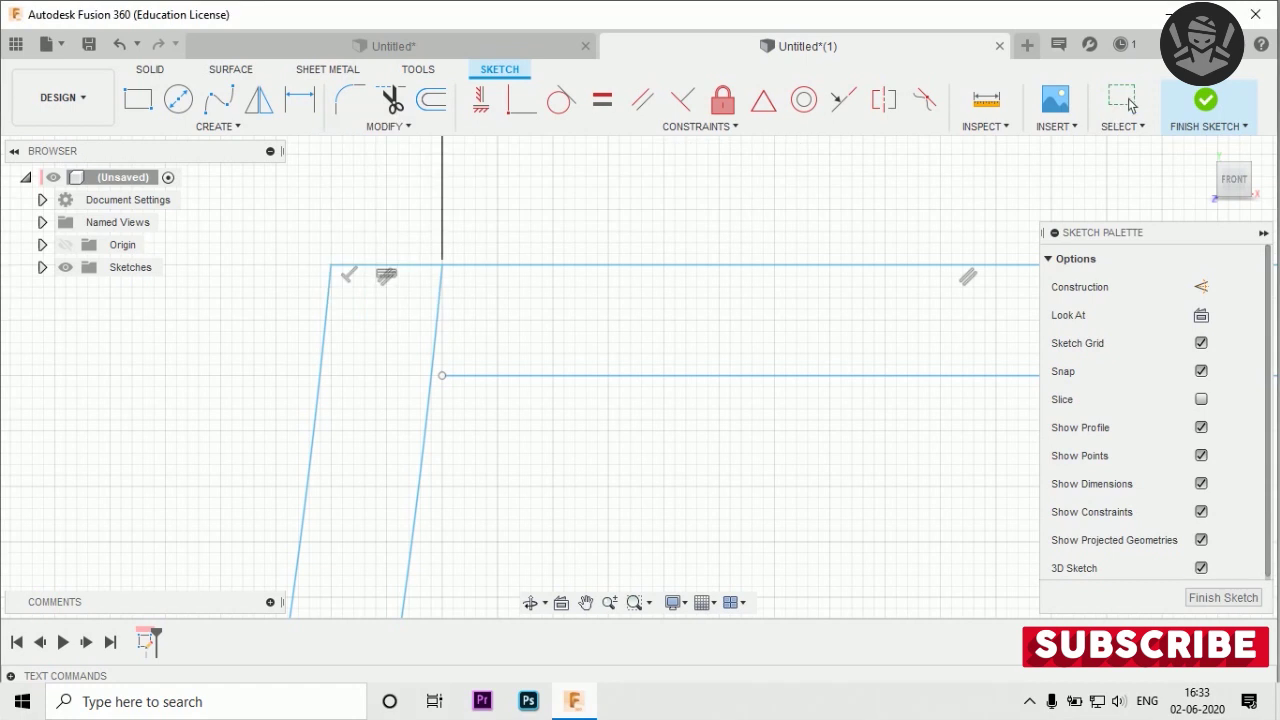
left_click(470, 376)
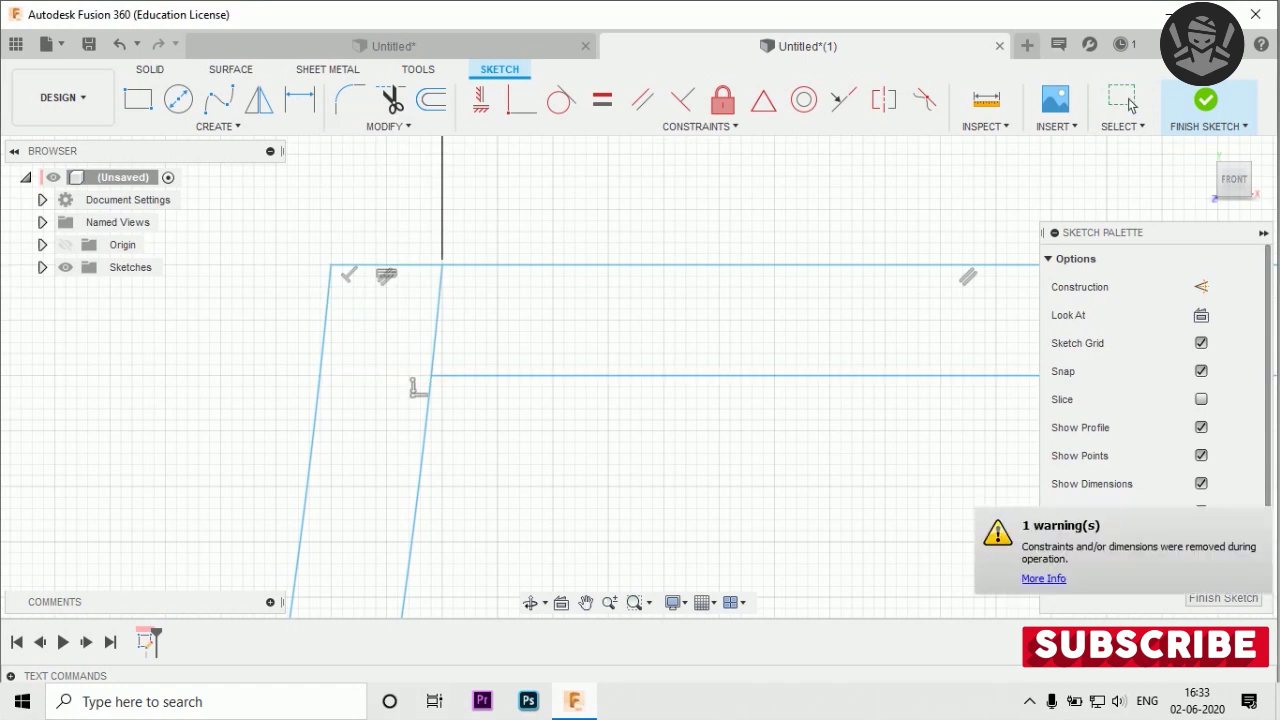
left_click(390, 100)
left_click(415, 388)
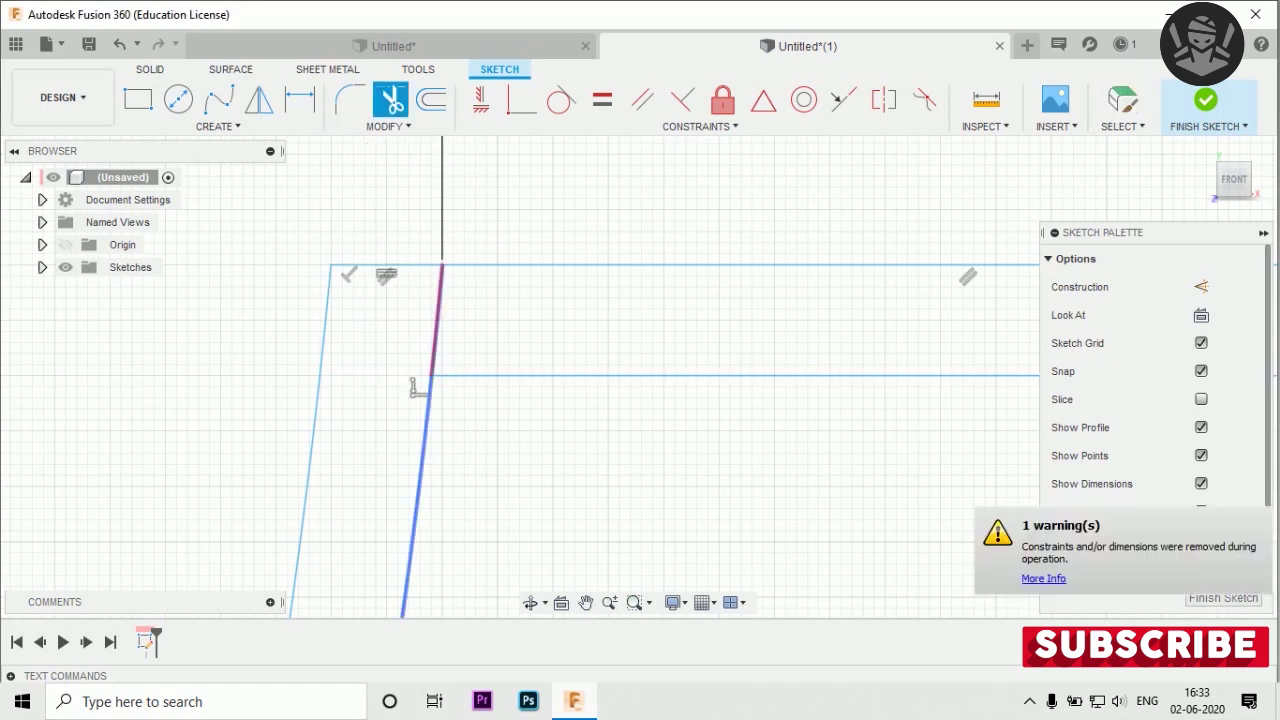
Step: Close the open lower end of the rim wall with a 1 mm horizontal line between its two vertical lines
scroll(622, 247, "up", 5)
scroll(621, 247, "down", 3)
left_click(218, 126)
left_click(190, 147)
scroll(584, 509, "up", 5)
scroll(564, 515, "up", 3)
left_click(589, 522)
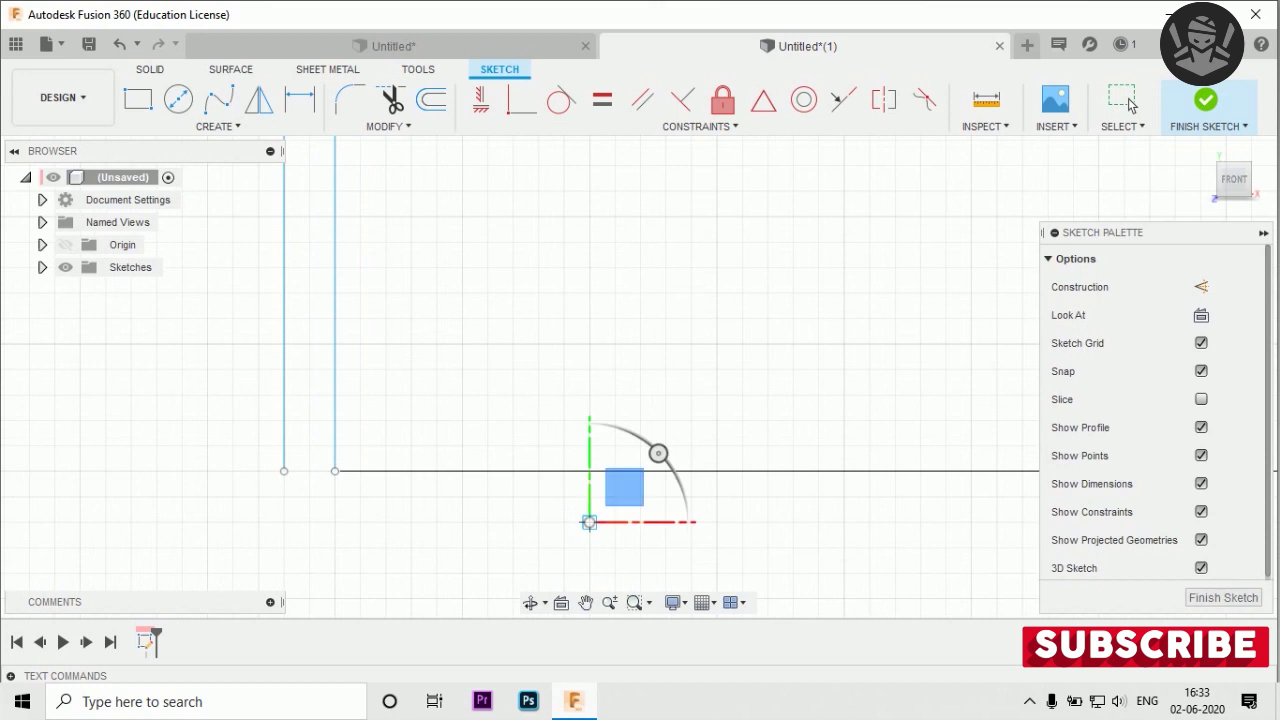
left_click(1131, 104)
key("l")
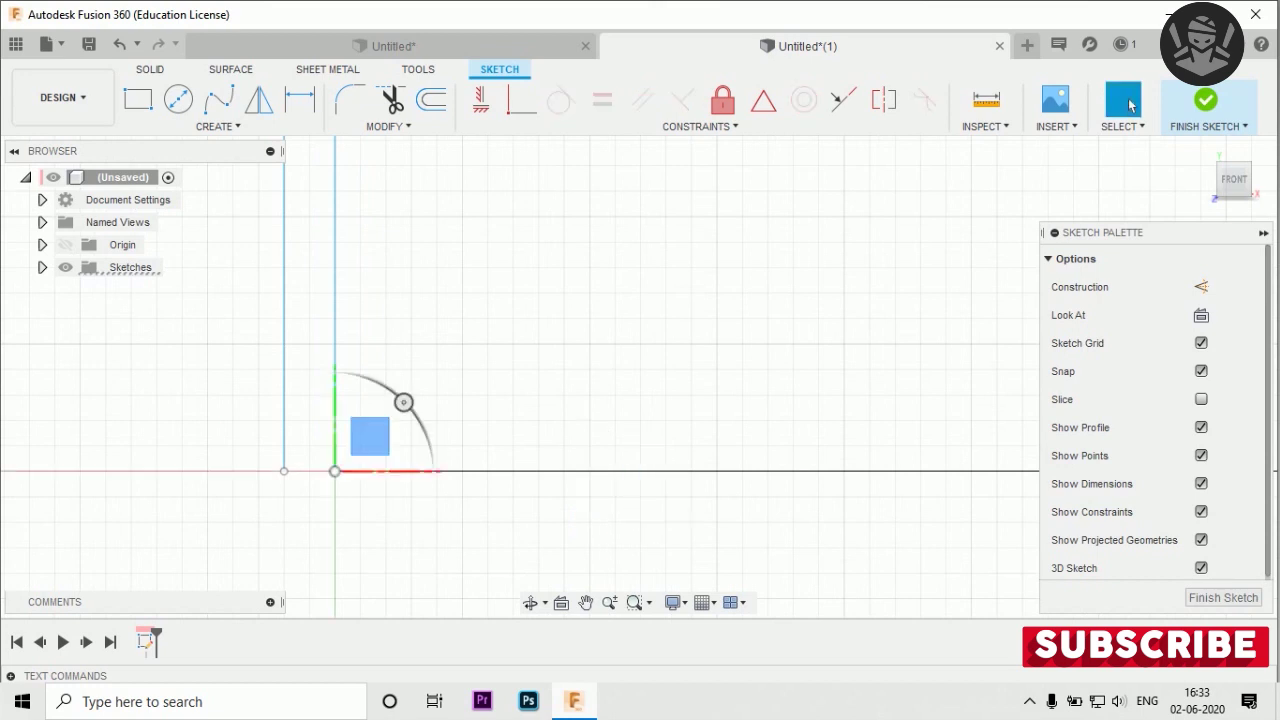
left_click(335, 471)
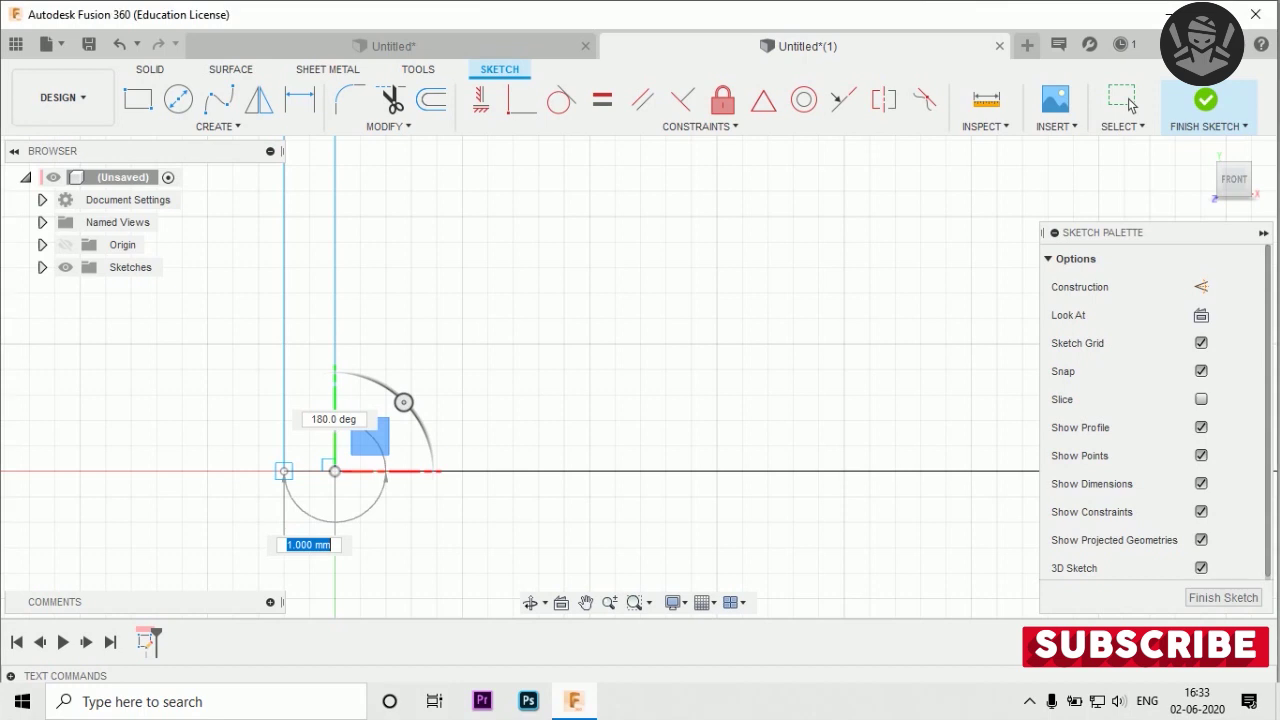
Step: Draw a horizontal line about 1.9 mm long from the stem's outer bottom endpoint, passing beyond the inner wall line
scroll(605, 441, "down", 5)
scroll(605, 441, "down", 3)
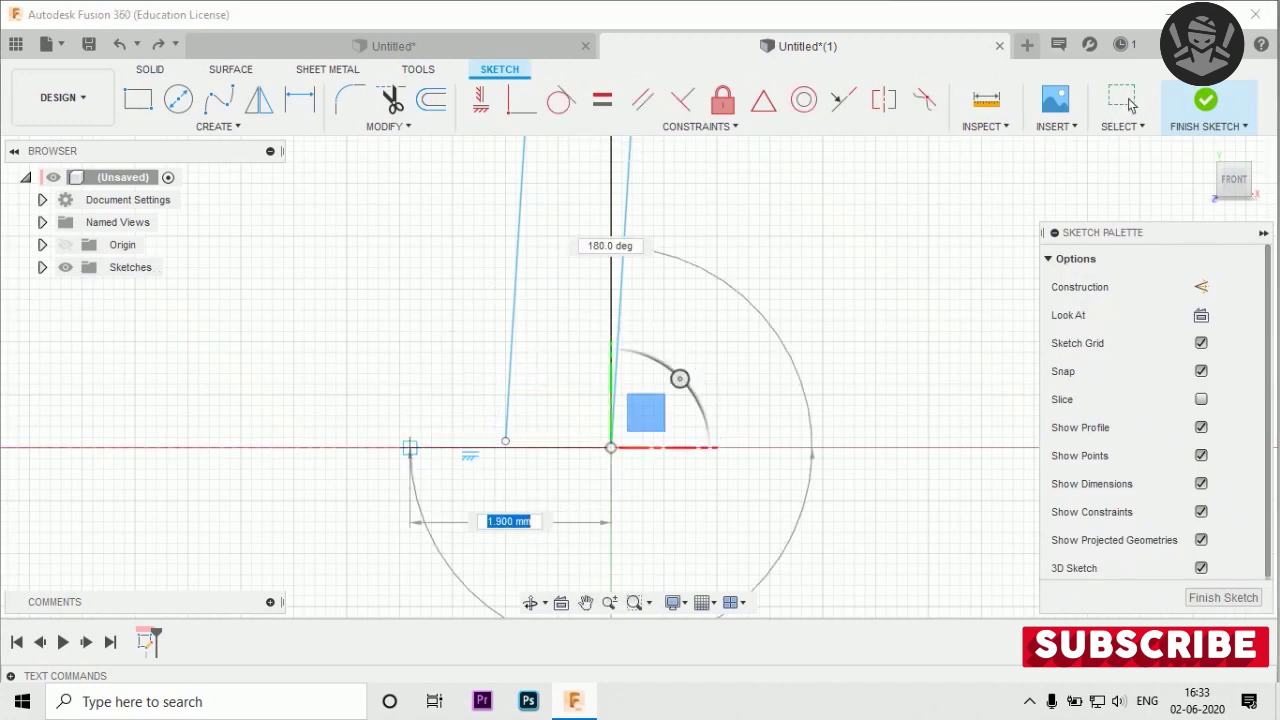
left_click(410, 447)
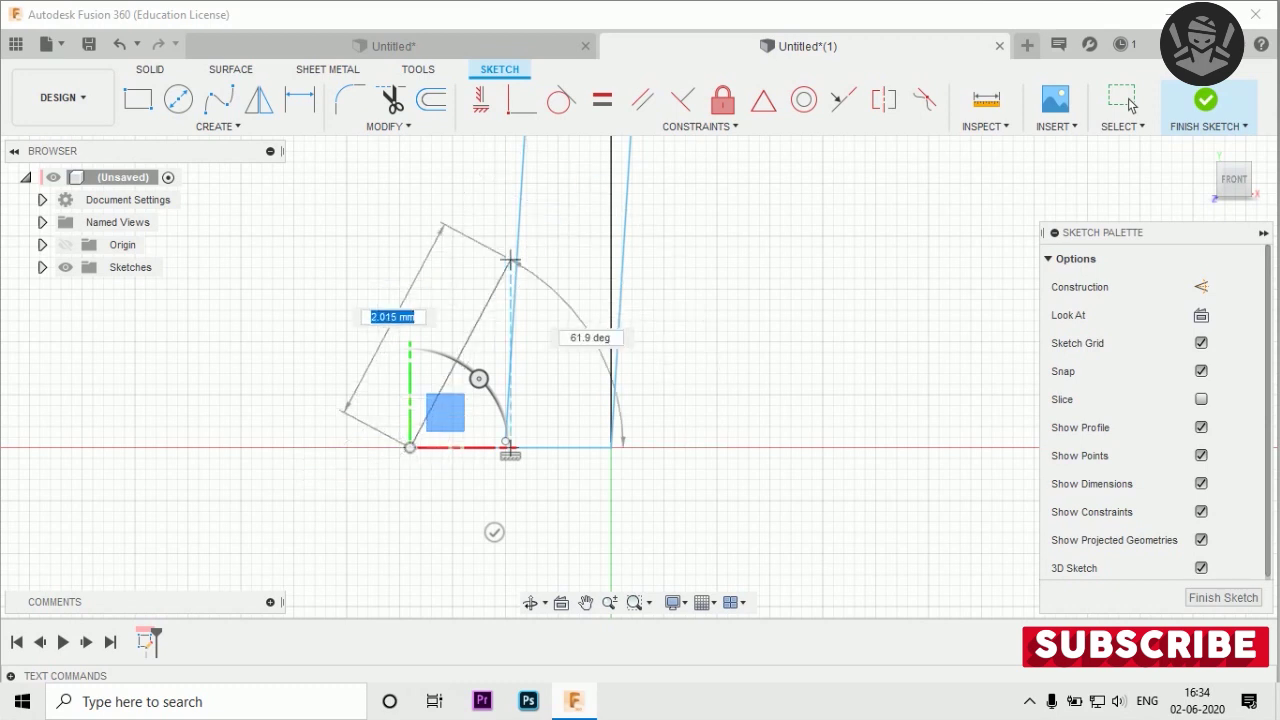
key("Escape")
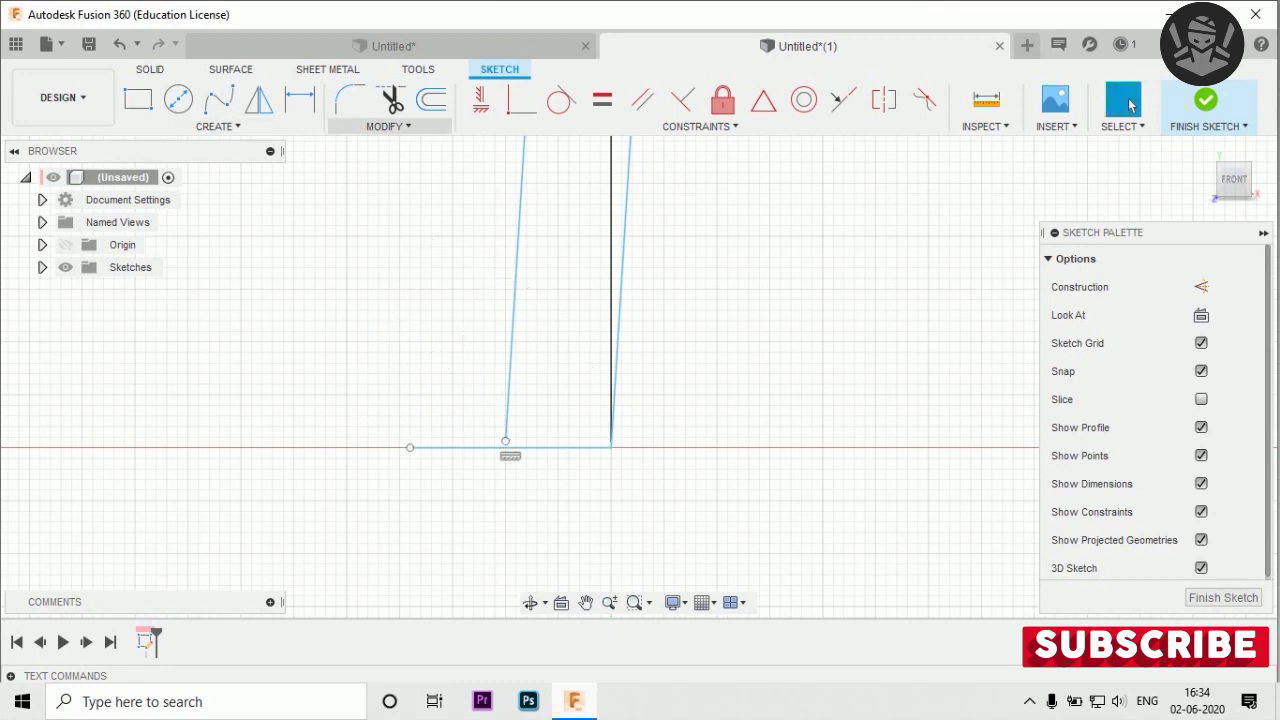
Step: Extend the stem's inner wall line to the horizontal bottom line and trim the overhang beyond it
left_click(388, 126)
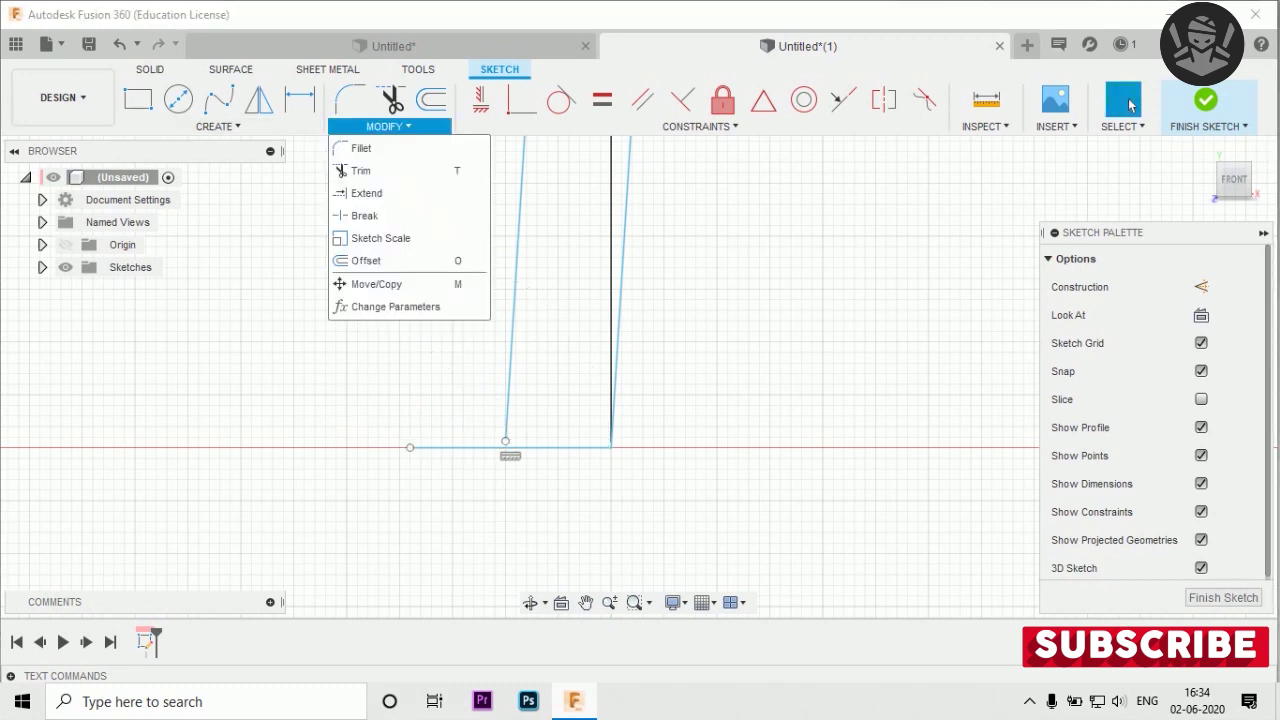
left_click(1131, 105)
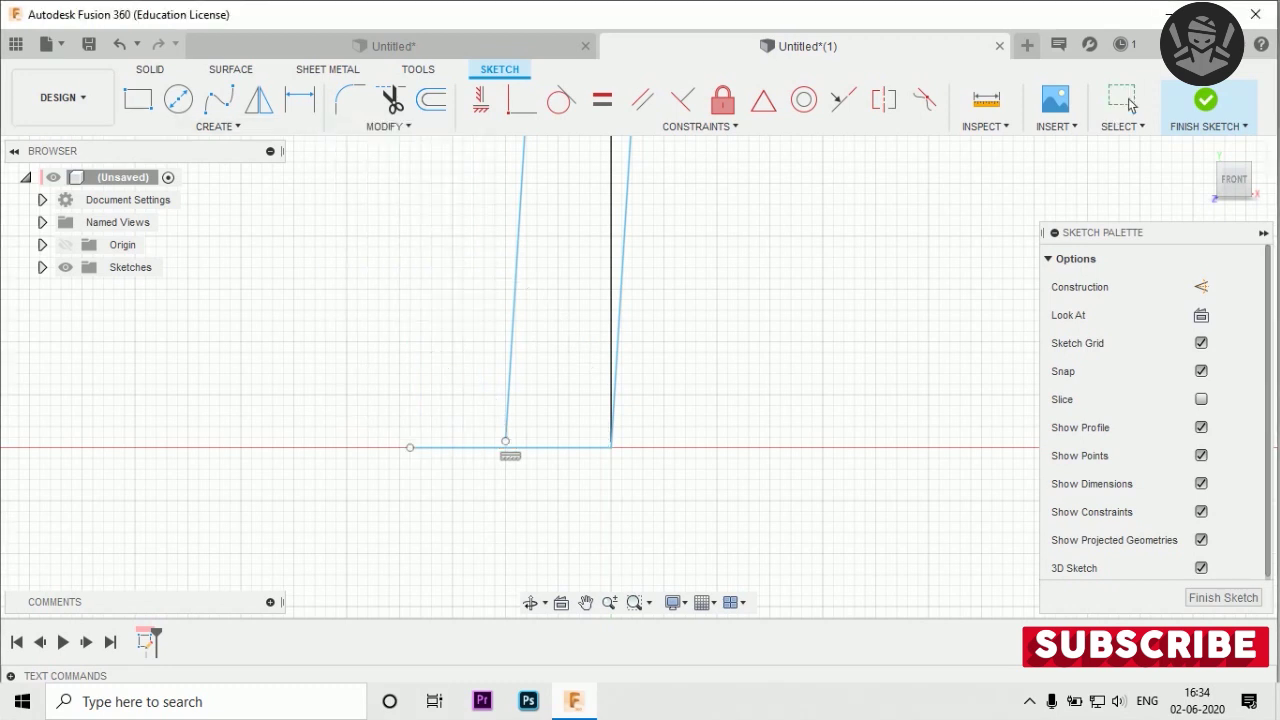
key("t")
left_click(490, 449)
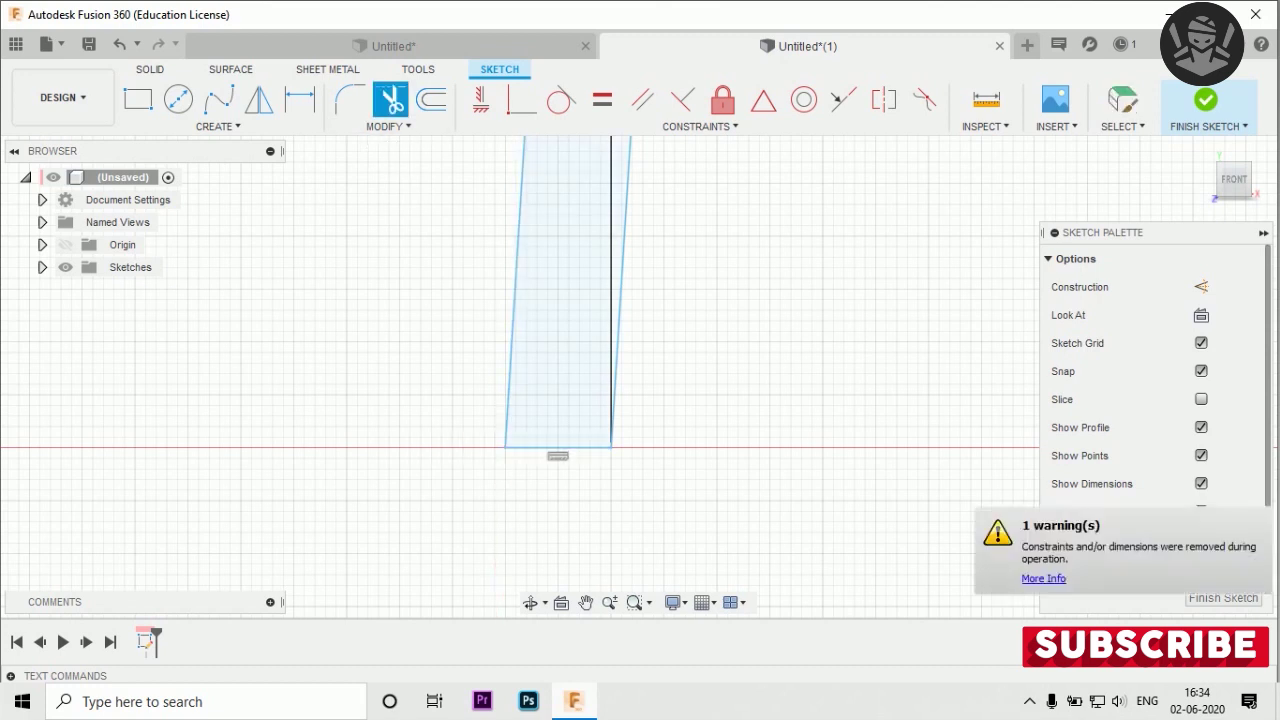
Step: Finish the sketch and revolve the closed wall profile 360° around the vertical centre line as a new body
scroll(500, 455, "up", 3)
scroll(528, 555, "down", 3)
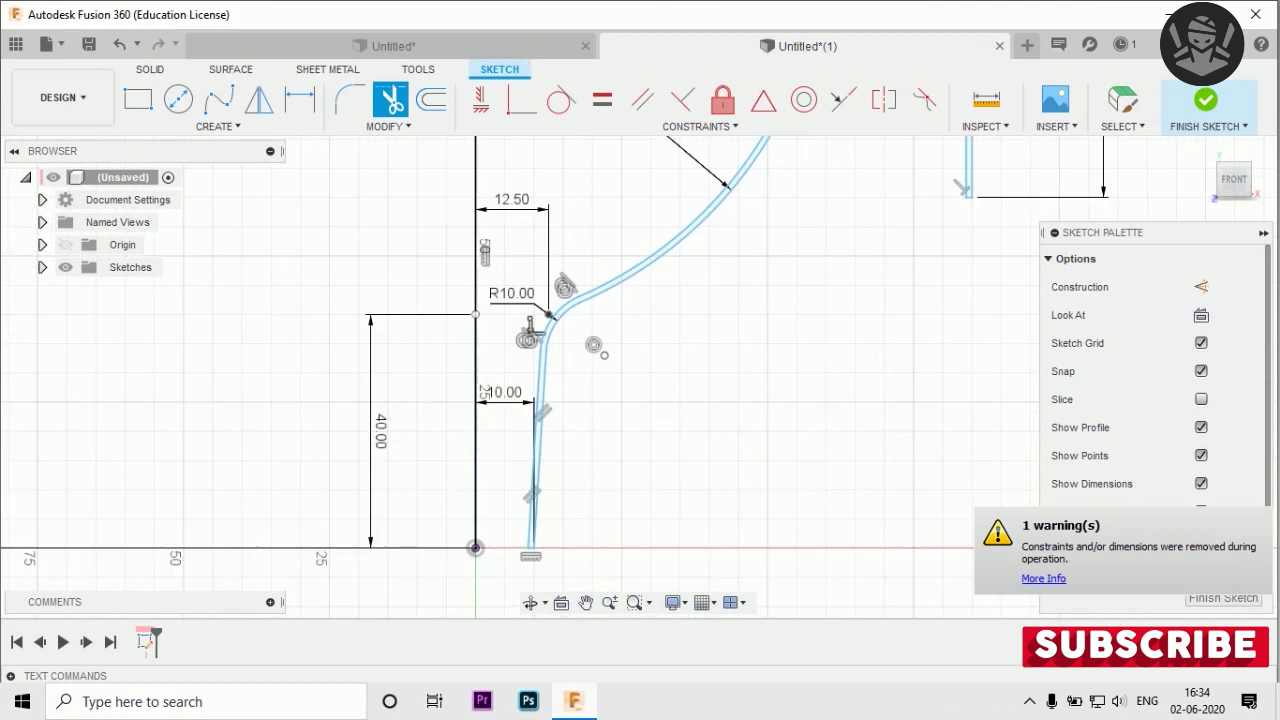
left_click(1223, 597)
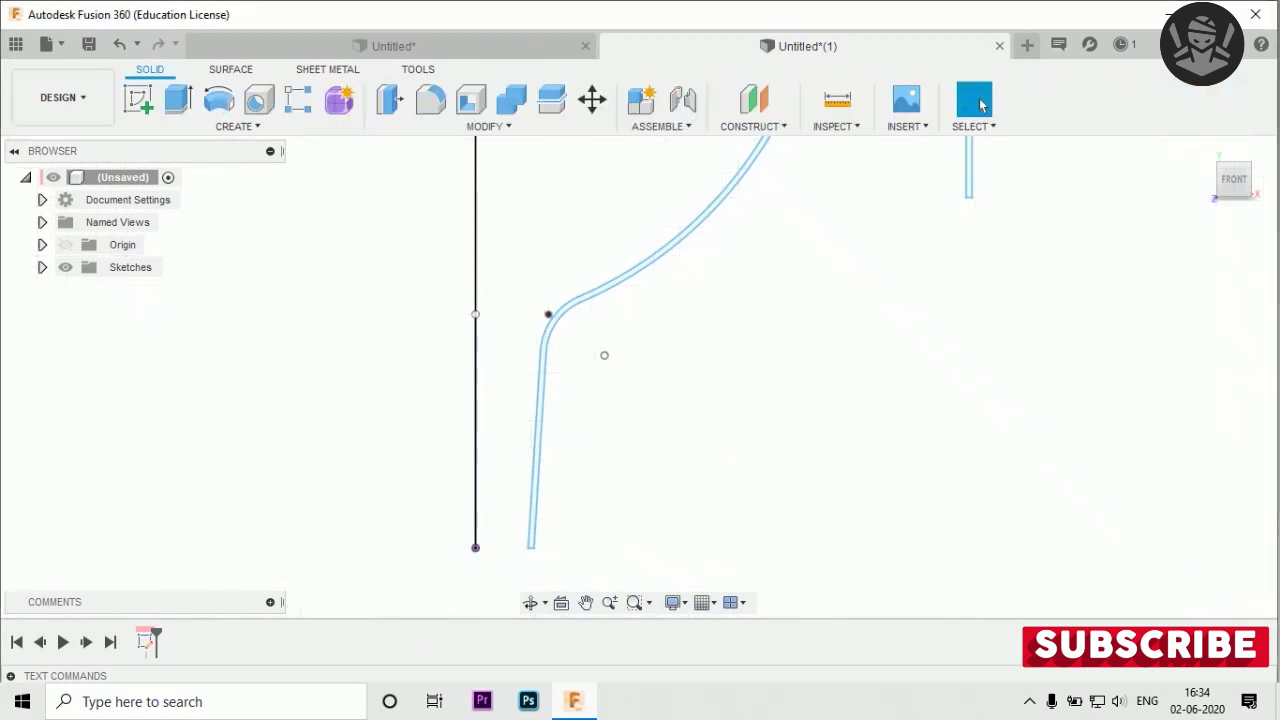
scroll(464, 326, "down", 3)
left_click(219, 99)
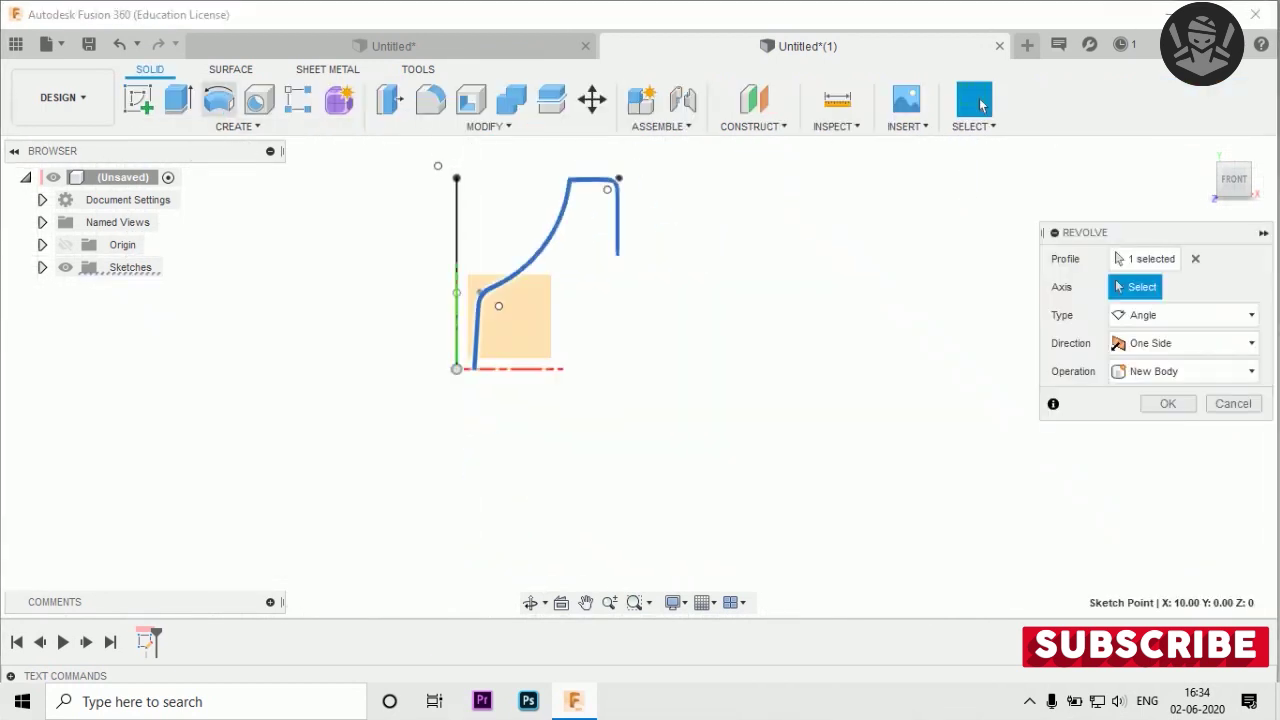
scroll(575, 157, "up", 3)
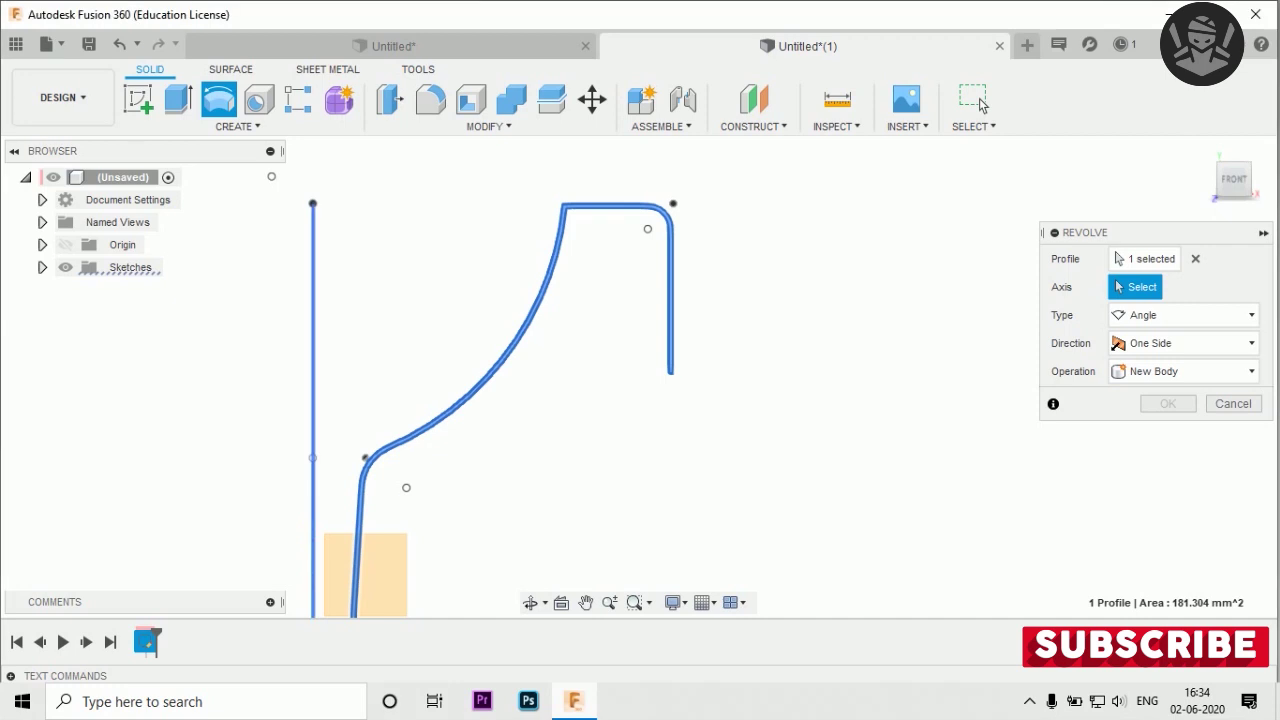
left_click(313, 342)
scroll(833, 279, "down", 2)
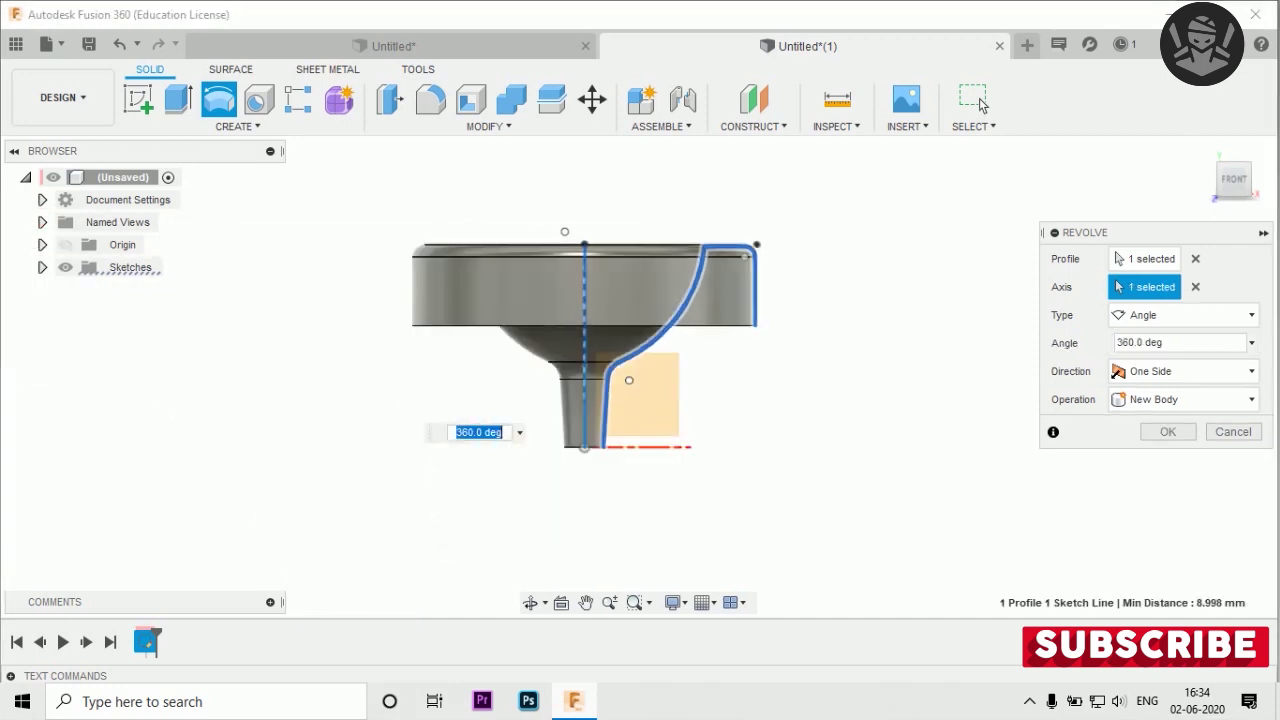
key("Return")
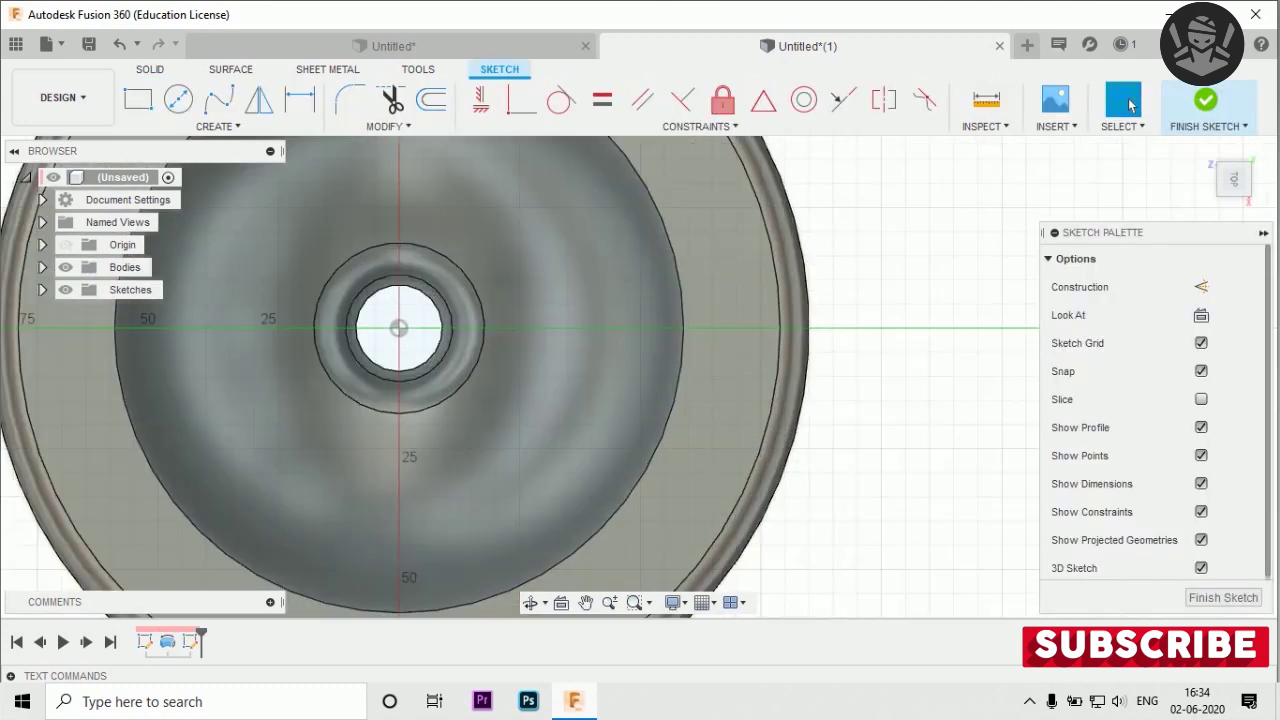
Step: Draw a 125 mm diameter circle centred on the origin, just outside the bowl's opening
key("r")
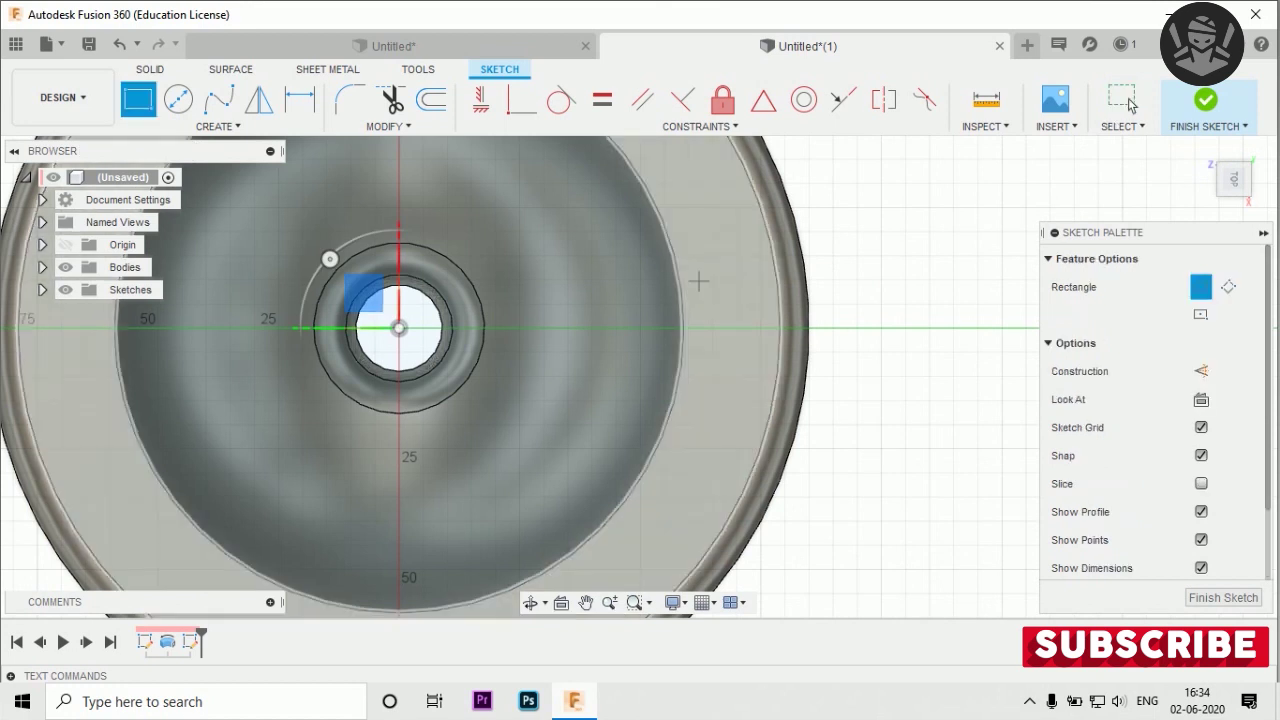
scroll(698, 282, "down", 2)
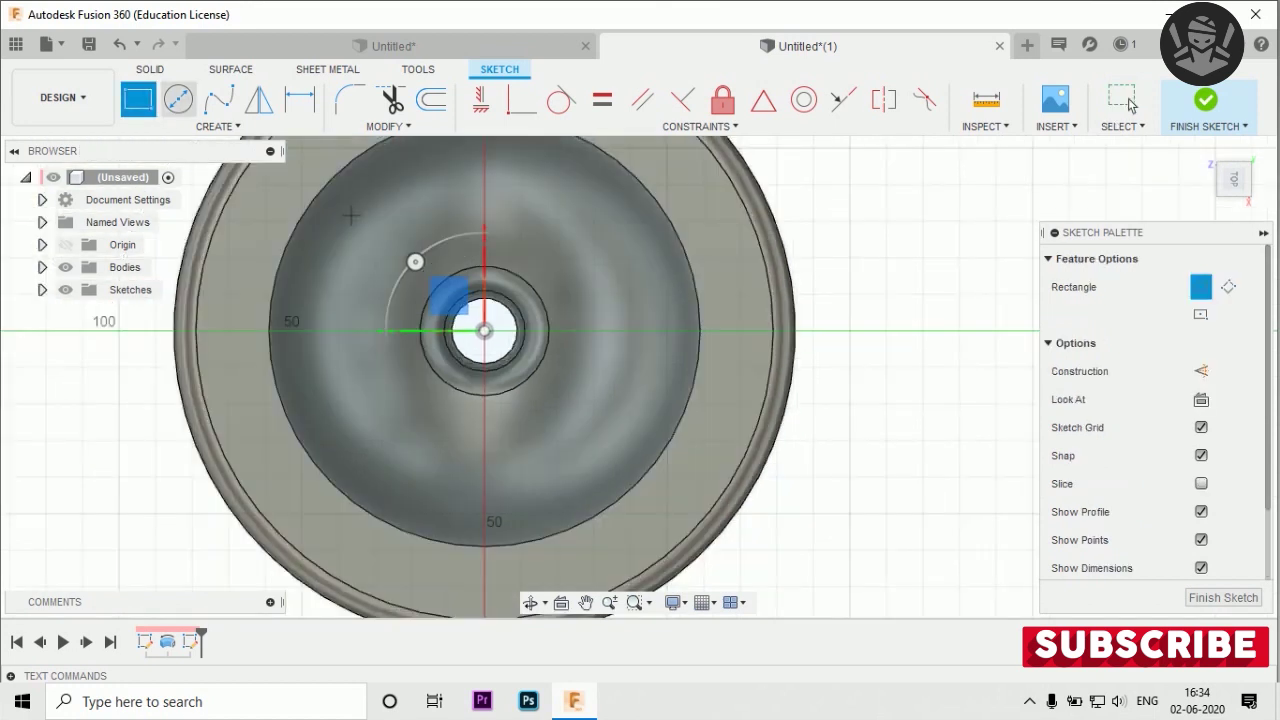
key("c")
left_click(484, 330)
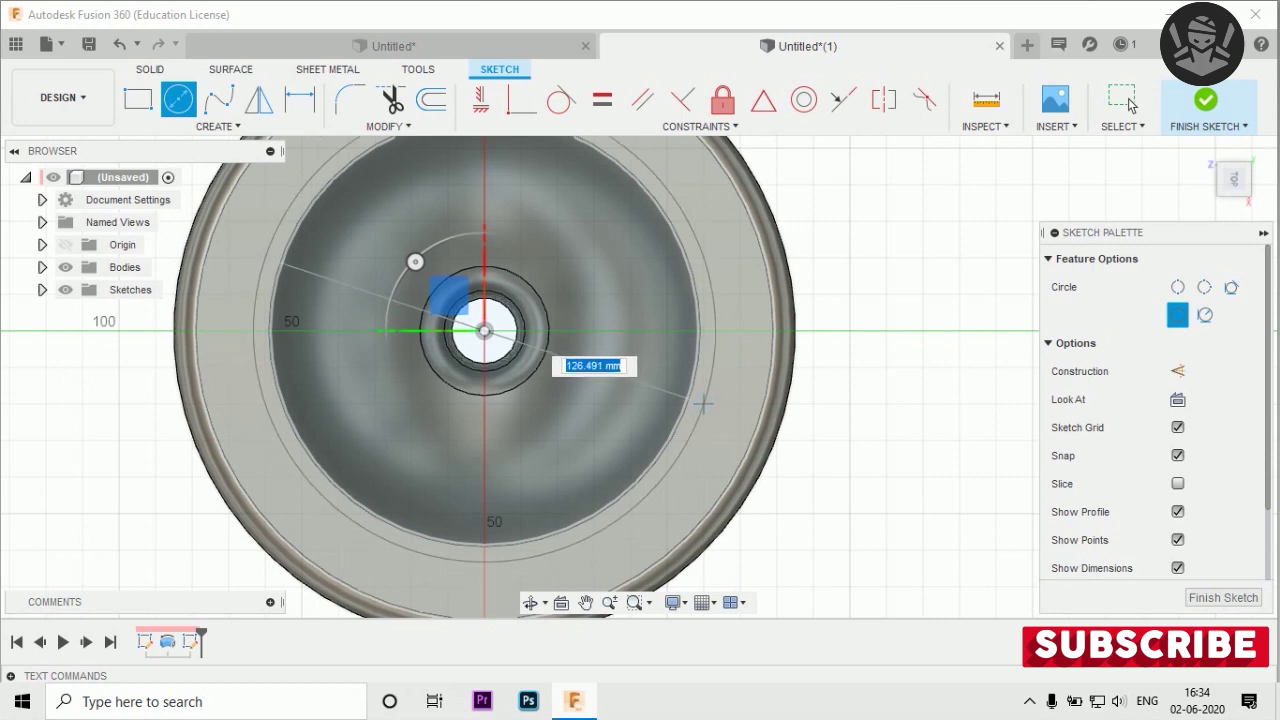
type("1")
key("Tab")
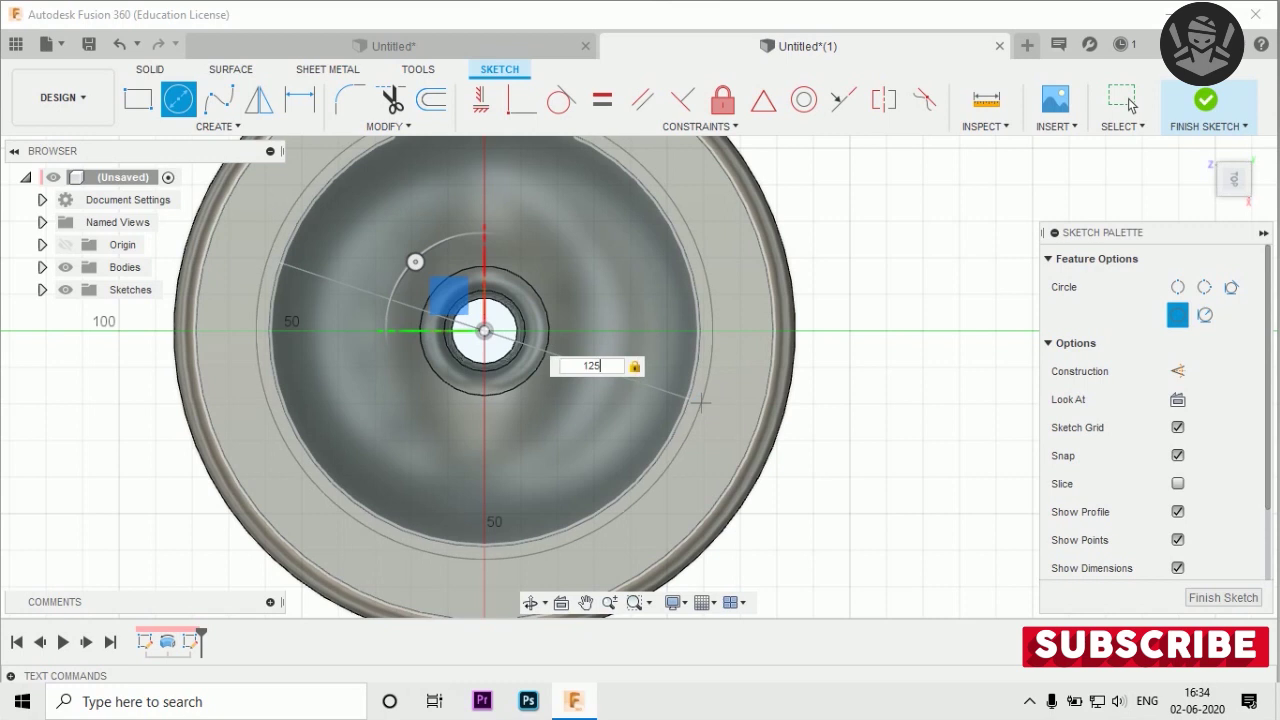
key("Return")
Step: Draw a centre rectangle about 38.8 mm wide and 24 mm high on the horizontal axis near the flat rim's outer edge
scroll(656, 471, "up", 2)
key("r")
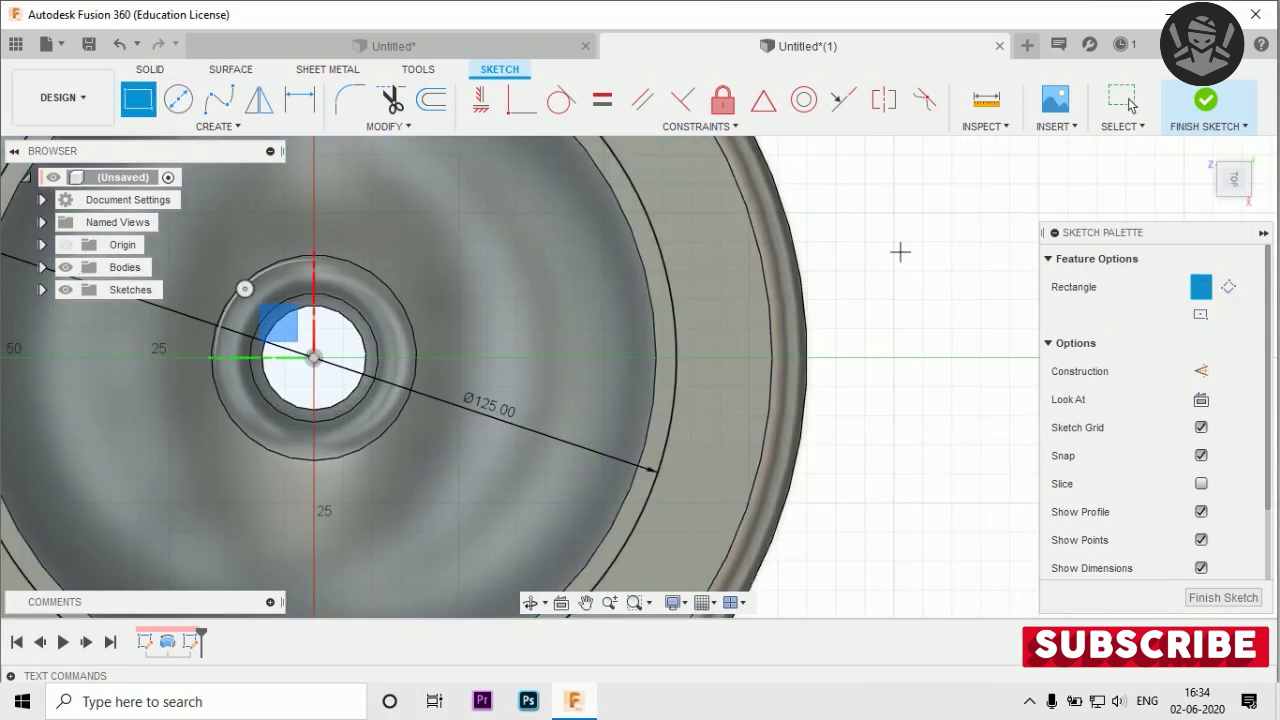
left_click(1201, 315)
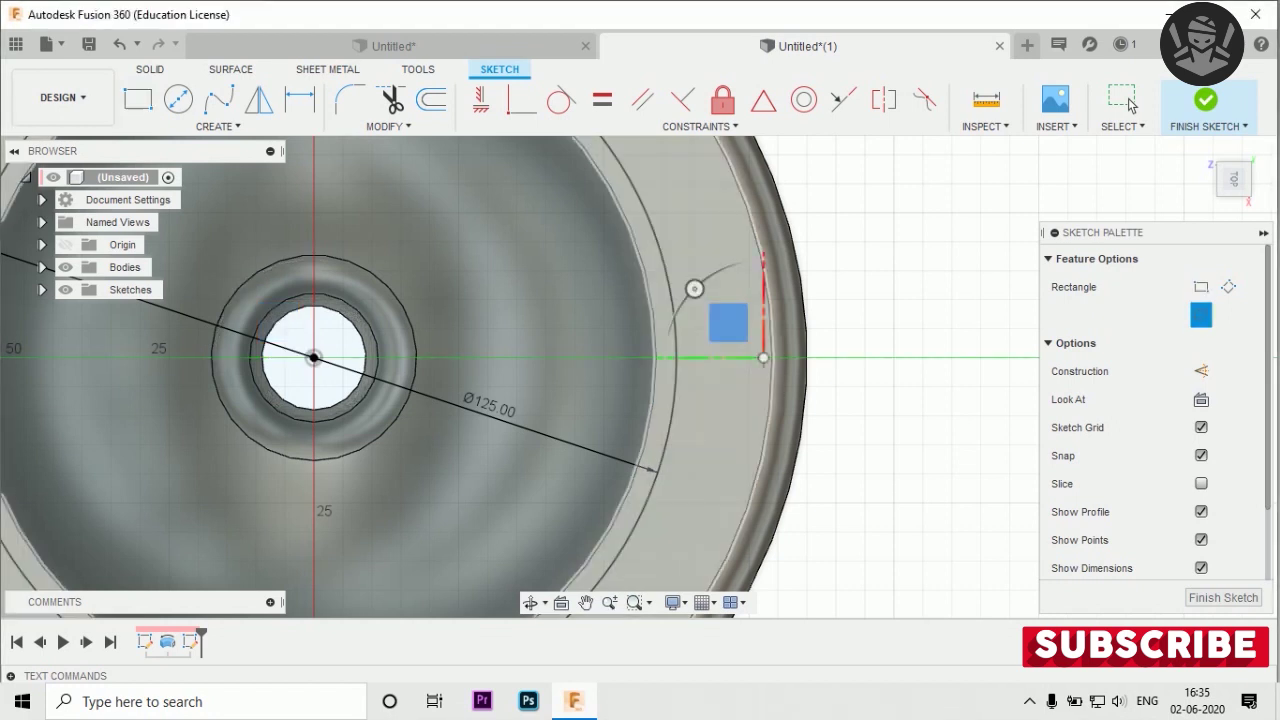
left_click(763, 357)
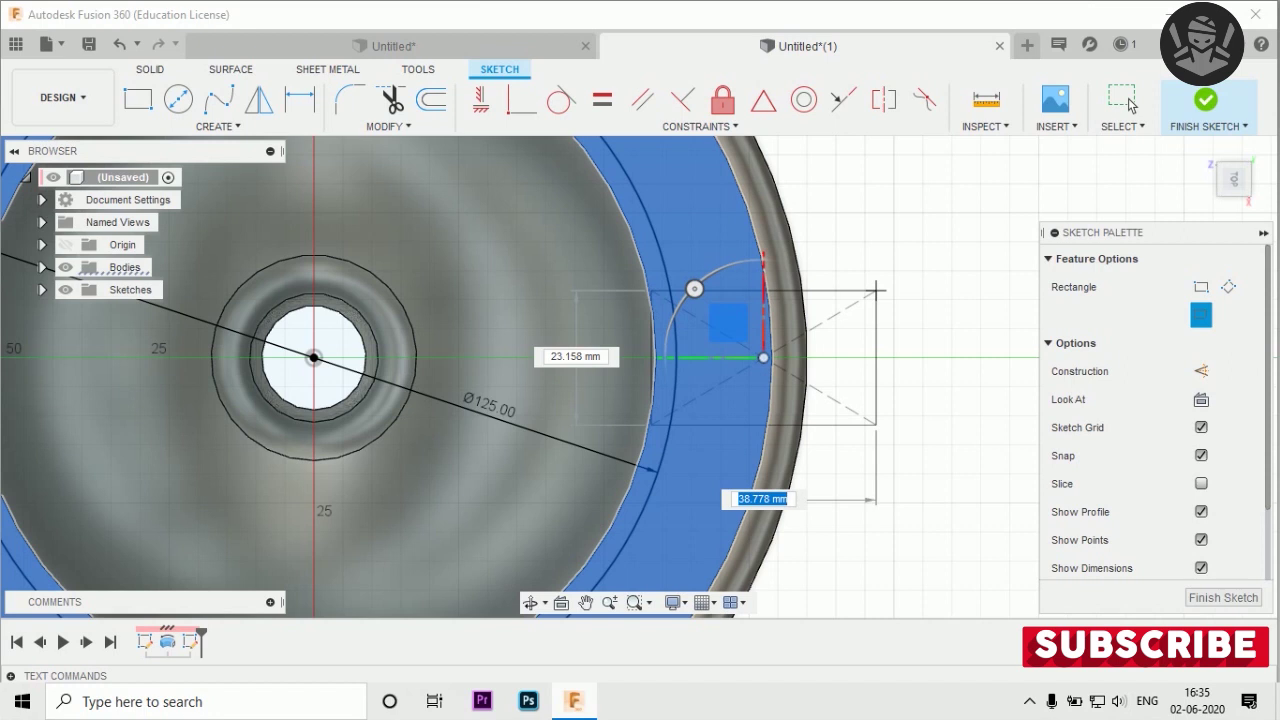
key("Tab")
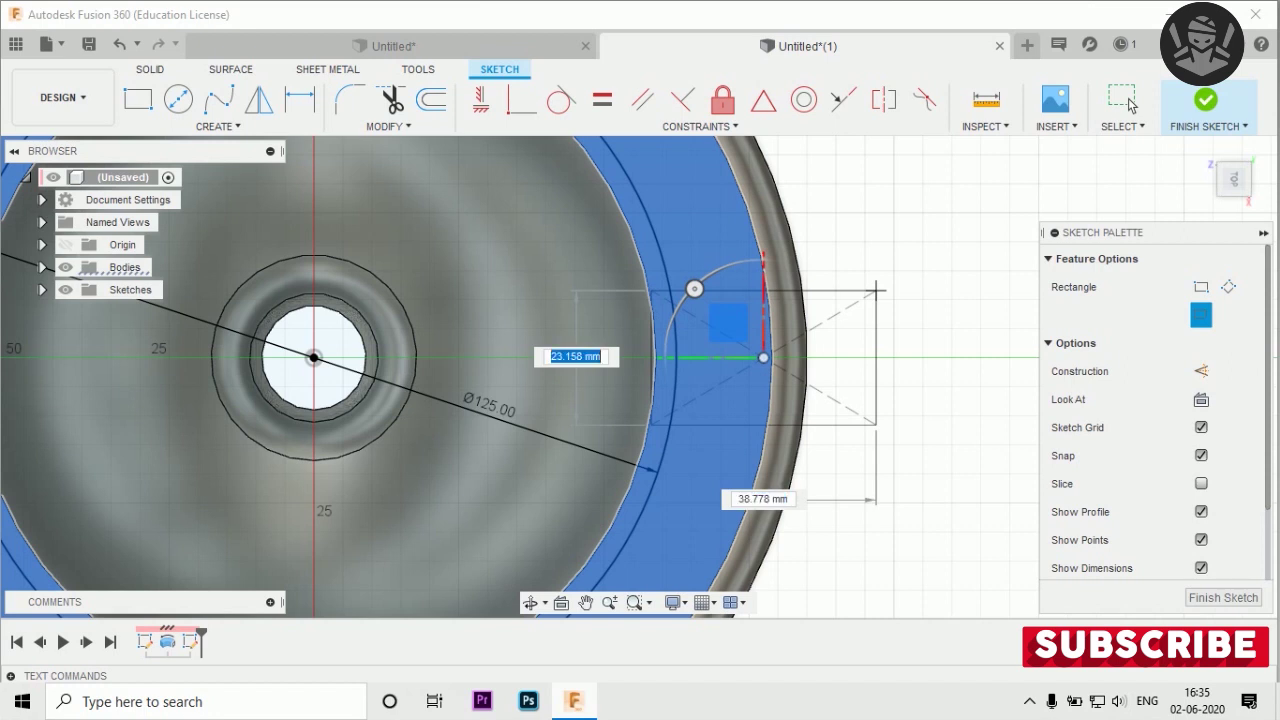
type("24")
key("Return")
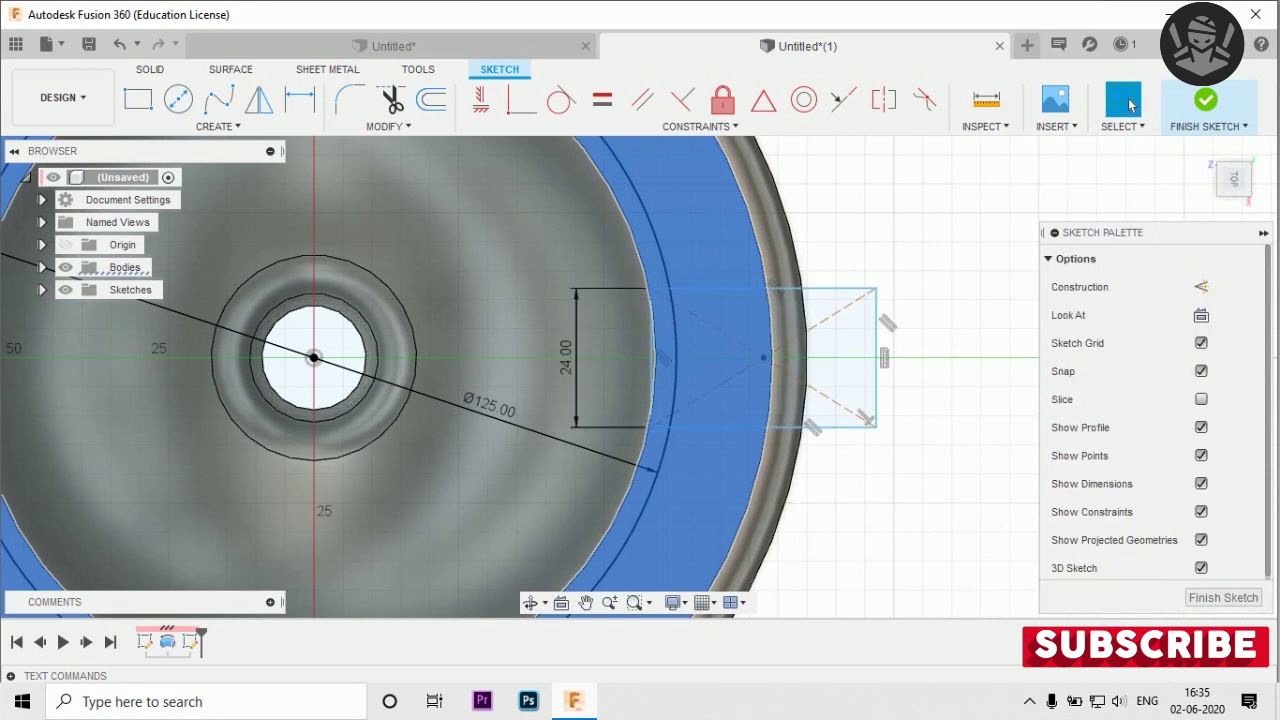
Step: Trim the rectangle's portions inside the 125 mm circle and the circle's arc between the rectangle's two horizontal lines
scroll(857, 190, "down", 3)
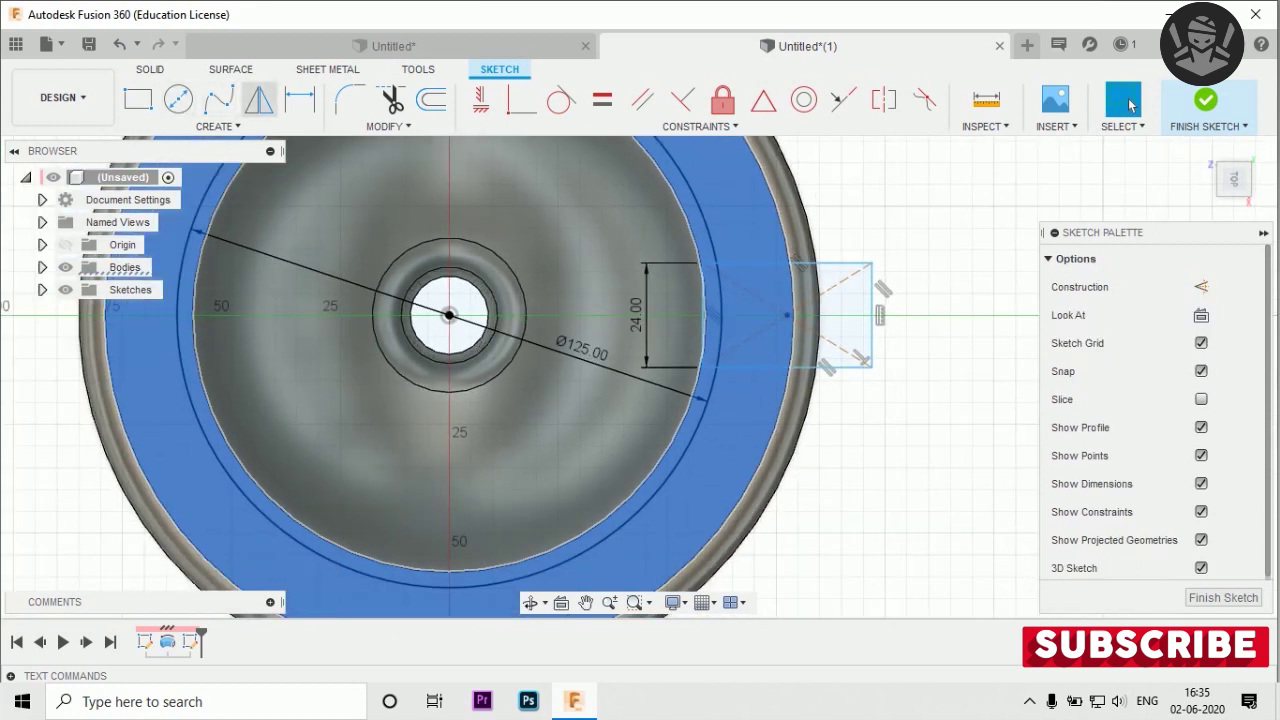
left_click(391, 100)
scroll(726, 264, "up", 3)
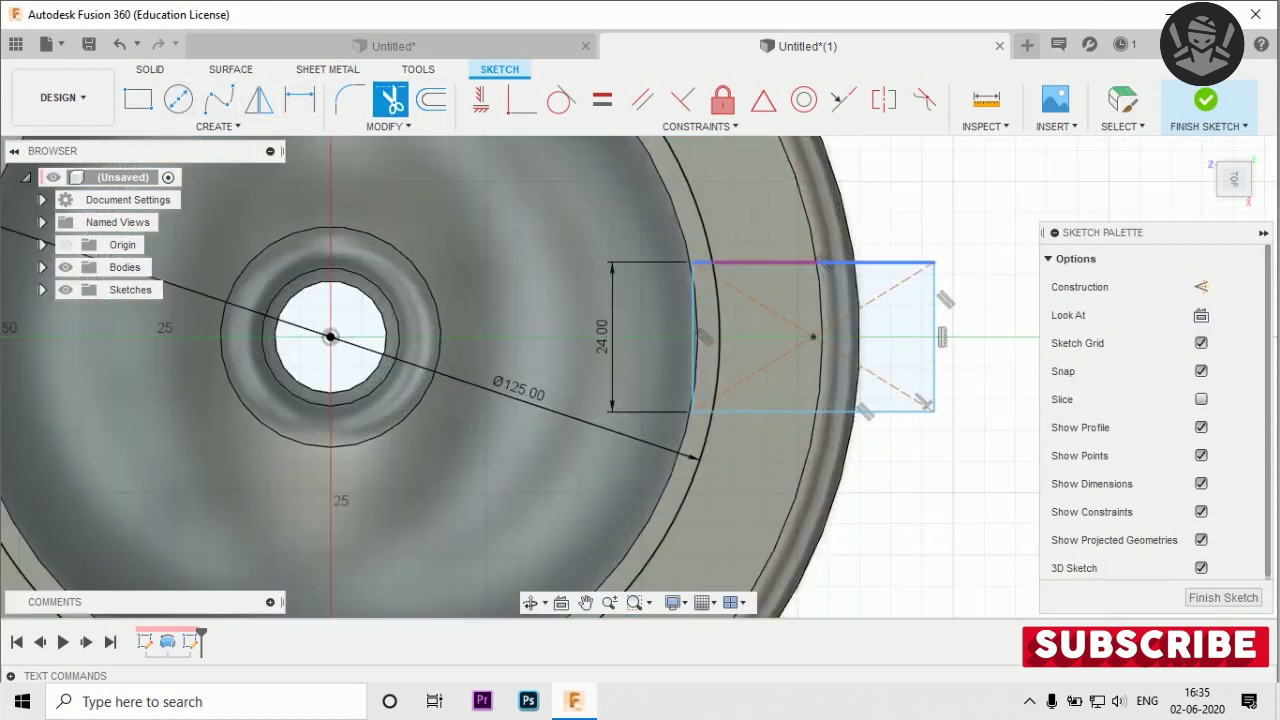
left_click(693, 340)
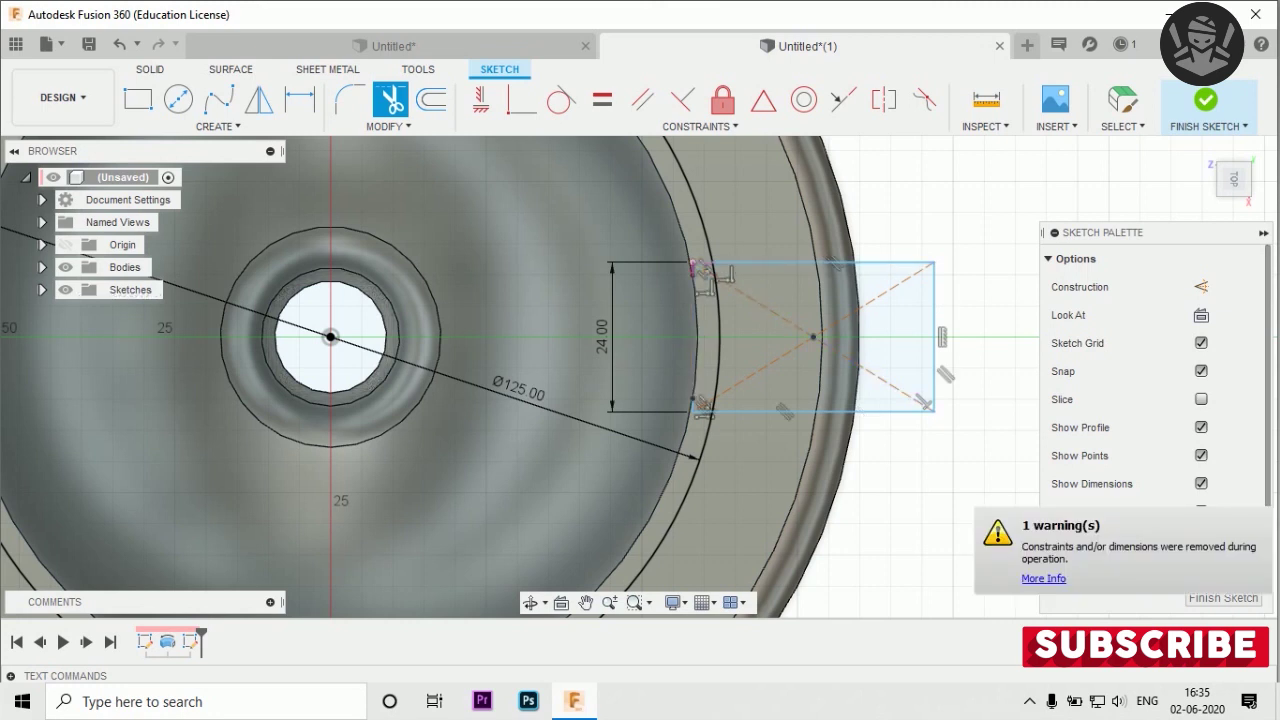
left_click(699, 266)
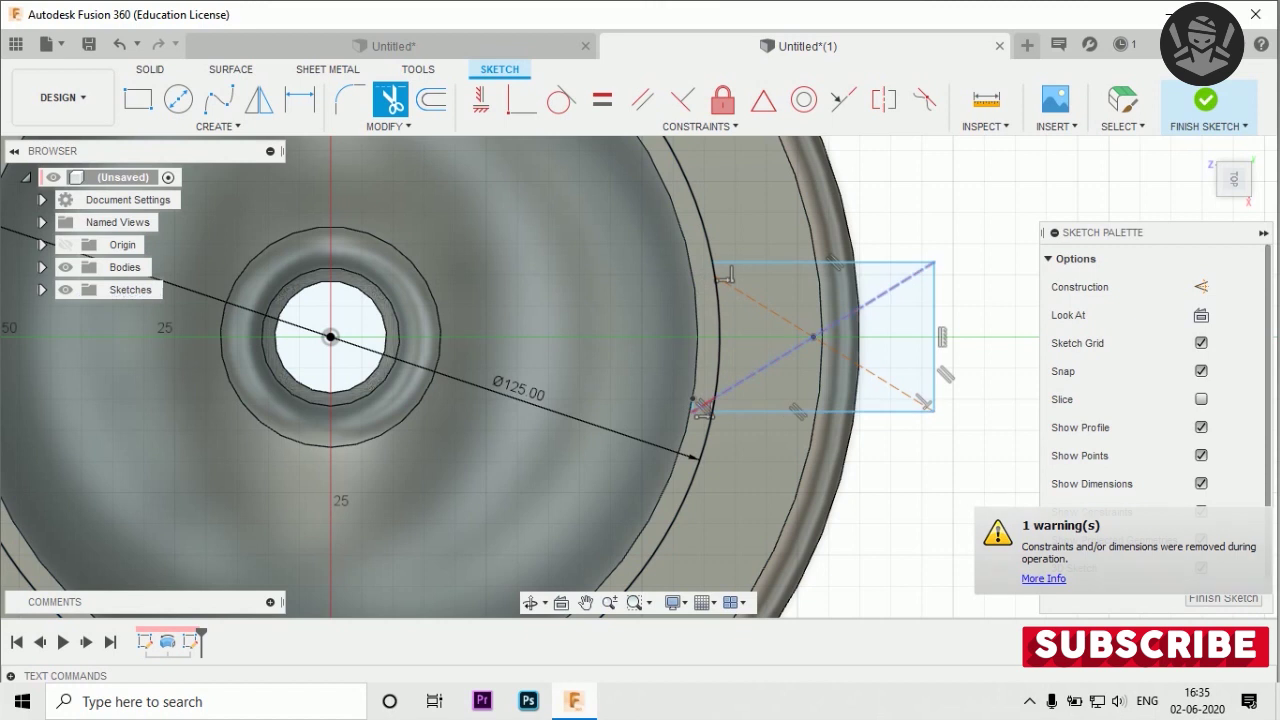
left_click(700, 410)
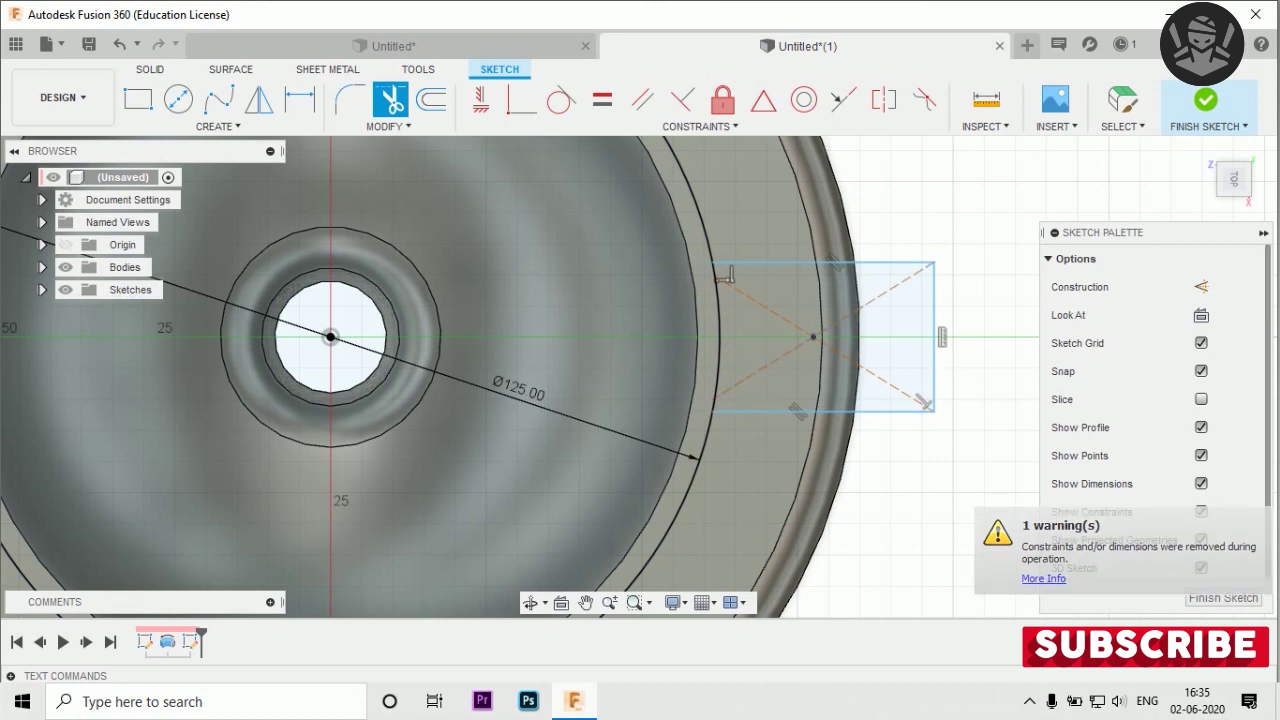
scroll(724, 345, "down", 2)
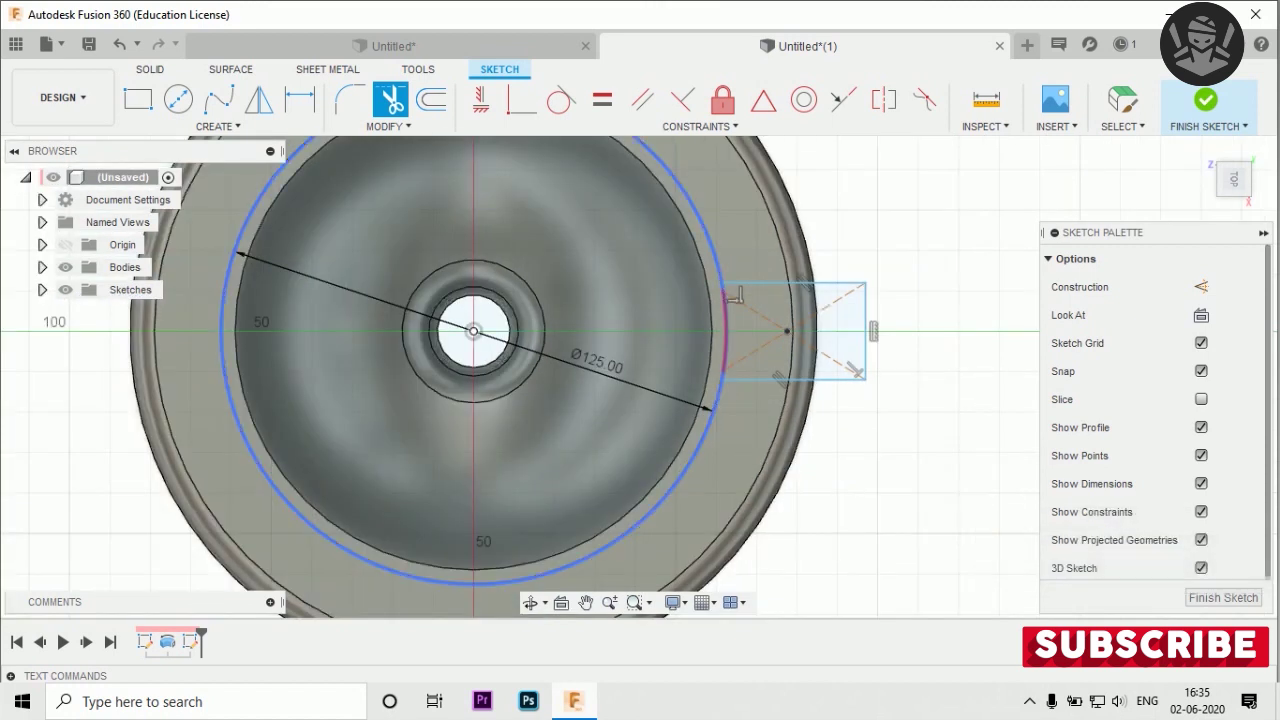
left_click(729, 292)
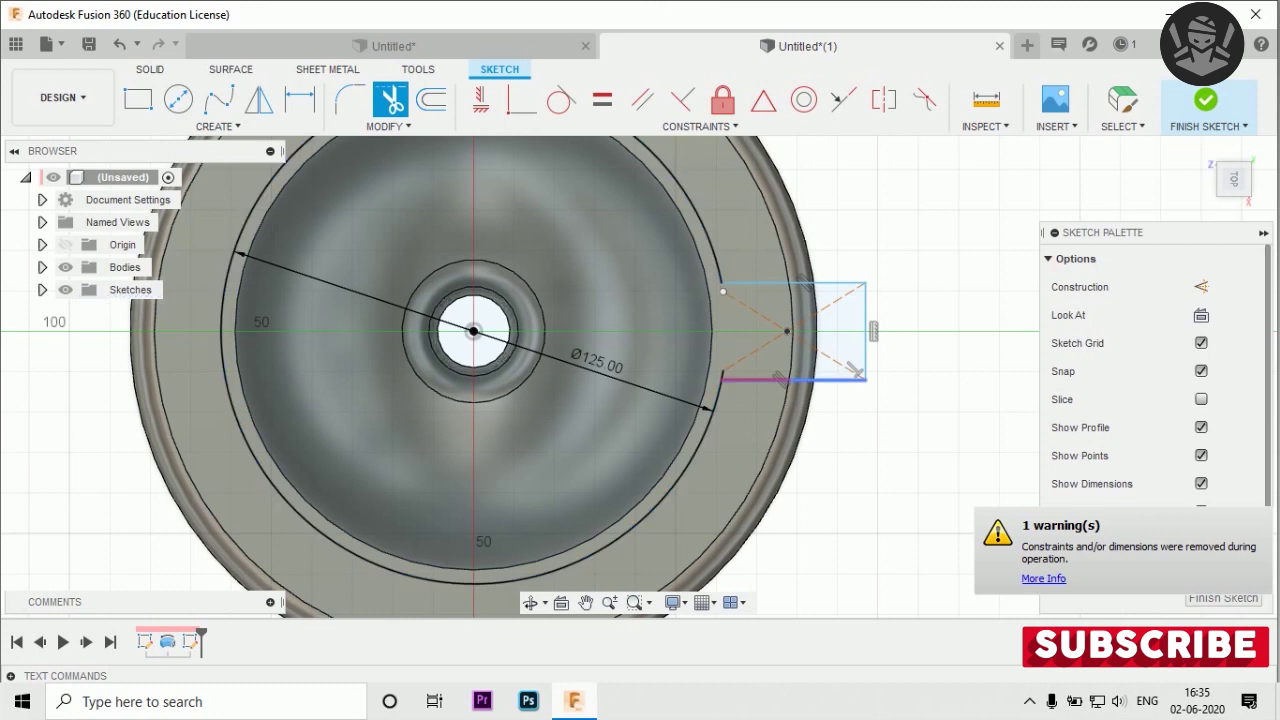
scroll(778, 377, "up", 5)
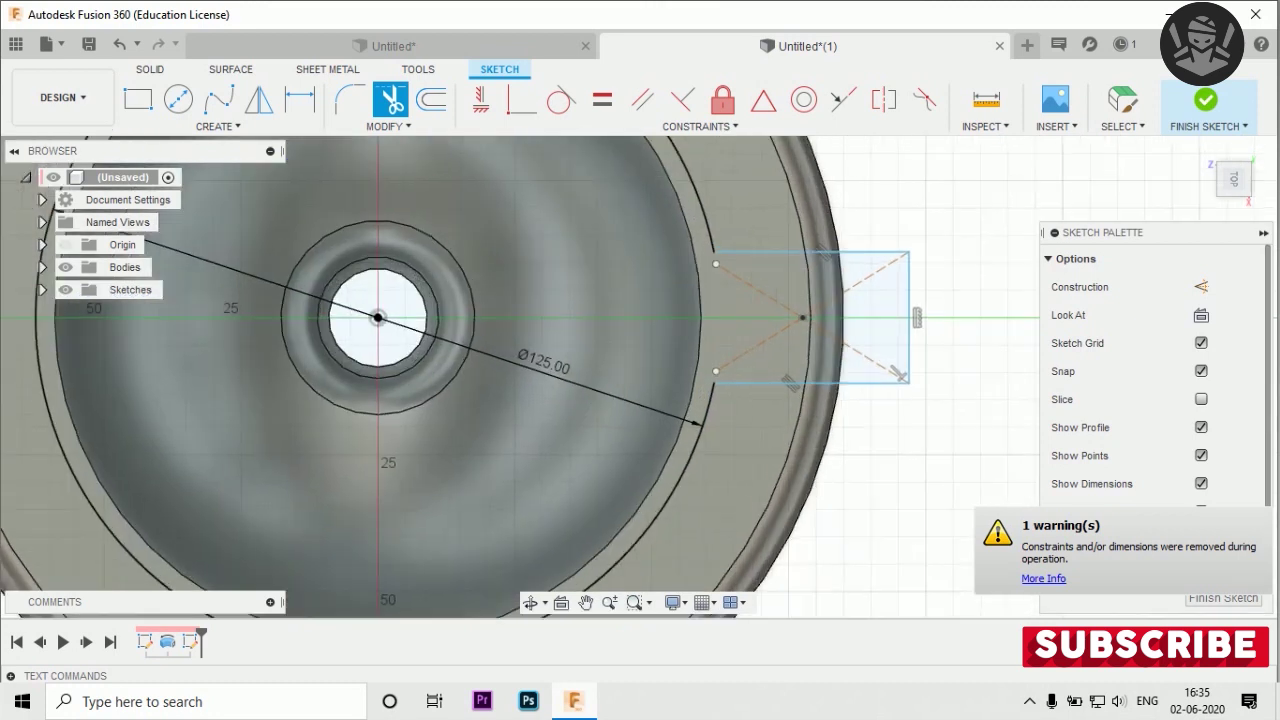
Step: Draw a large circle centred on the origin that encloses the whole rim and rectangle, and finish the sketch
scroll(703, 359, "down", 8)
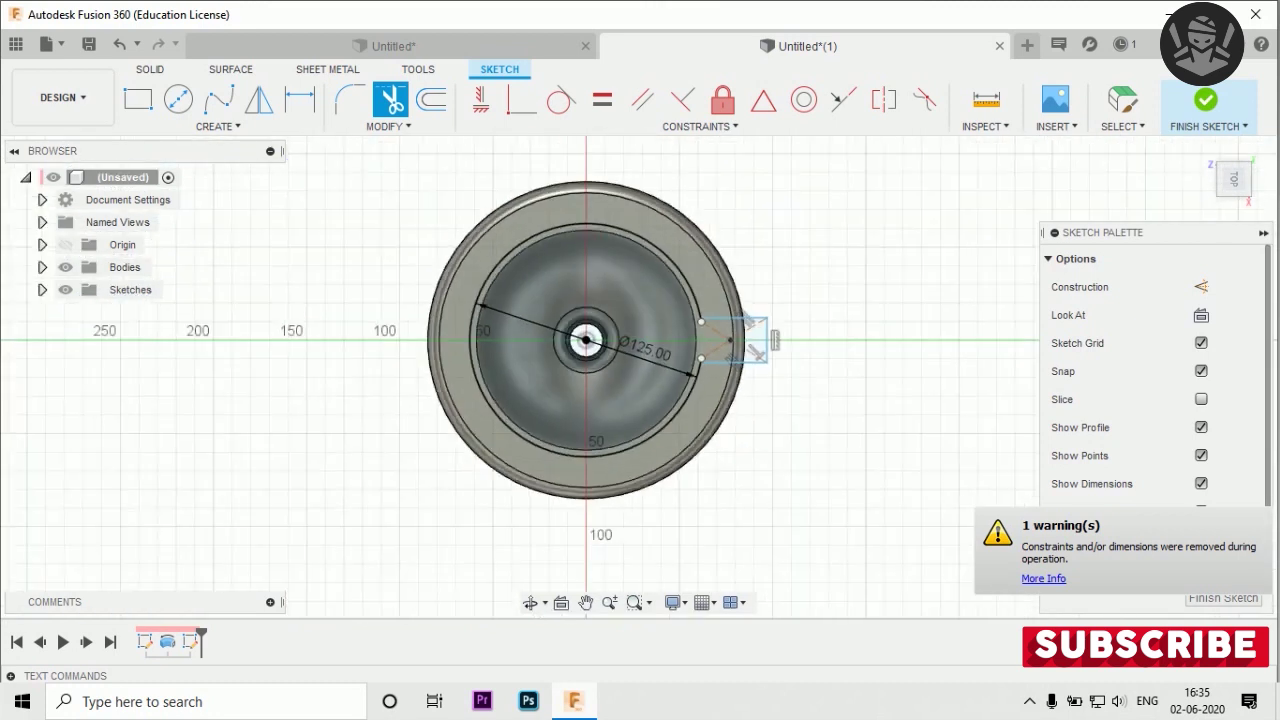
left_click(178, 99)
left_click(586, 340)
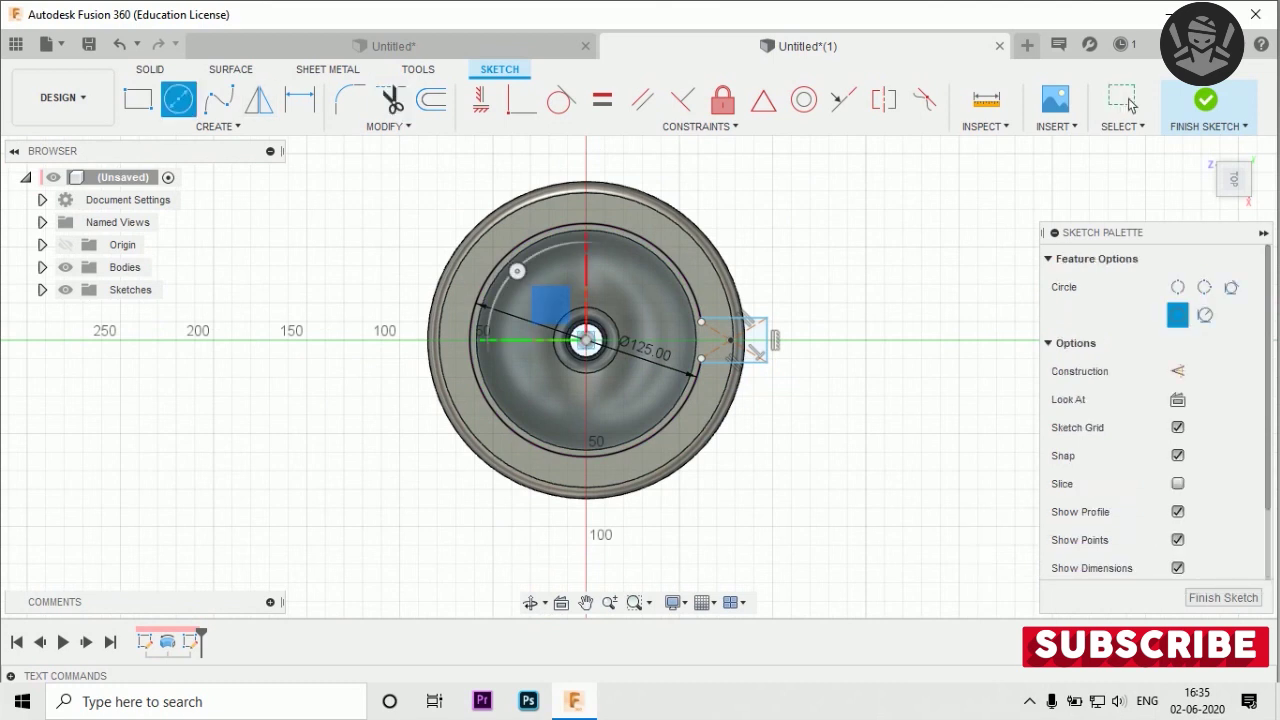
left_click(809, 358)
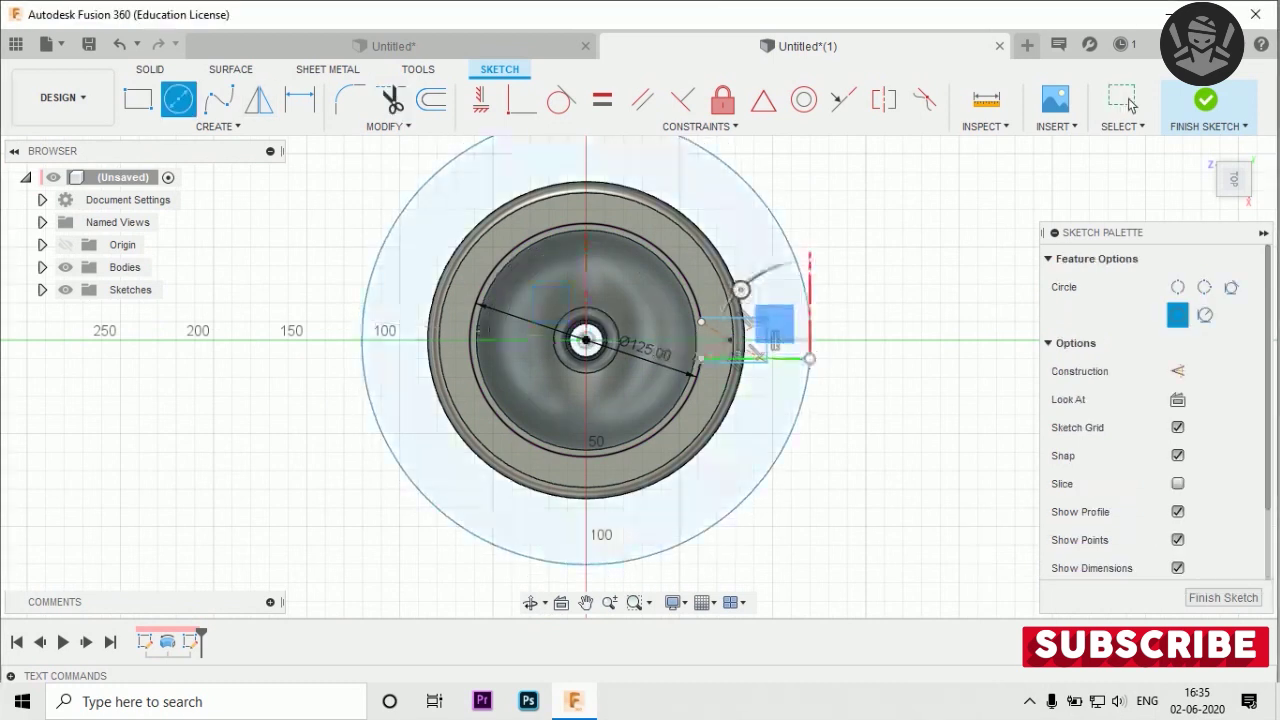
left_click(1205, 100)
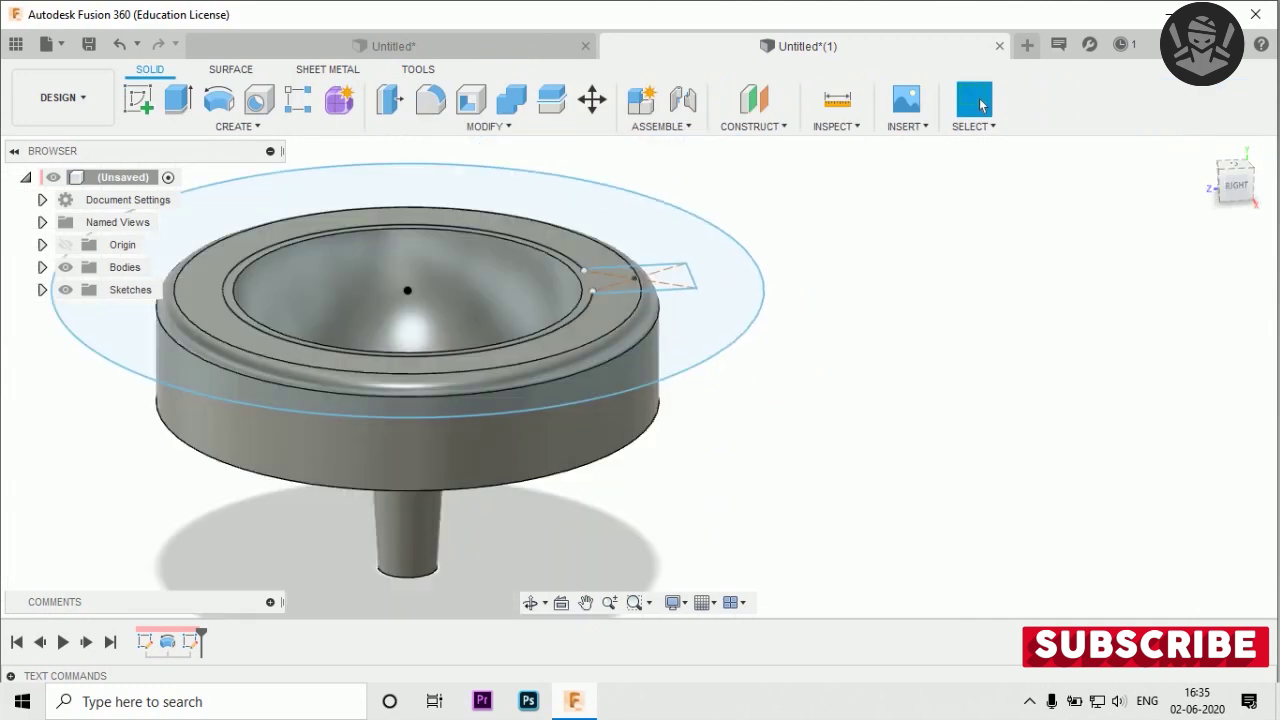
Step: Extrude the two profiles surrounding the bowl and handle outline by -75 mm as a cut
key("e")
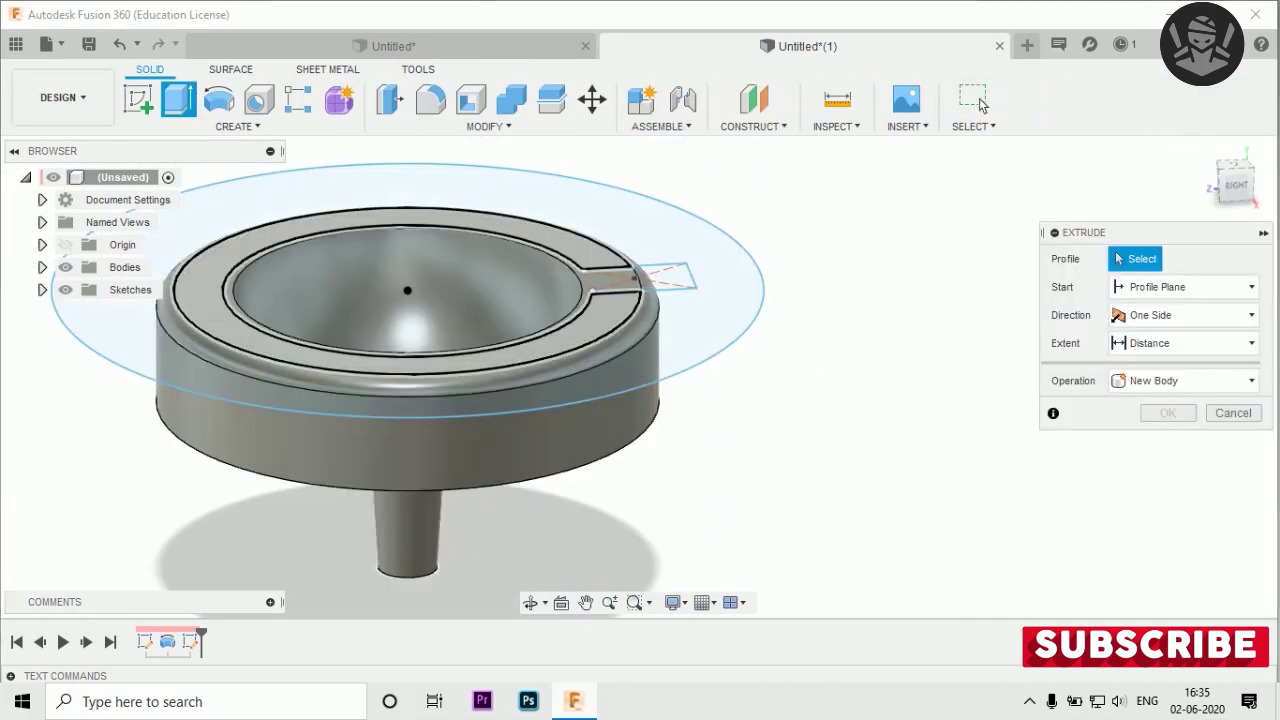
left_click(640, 196)
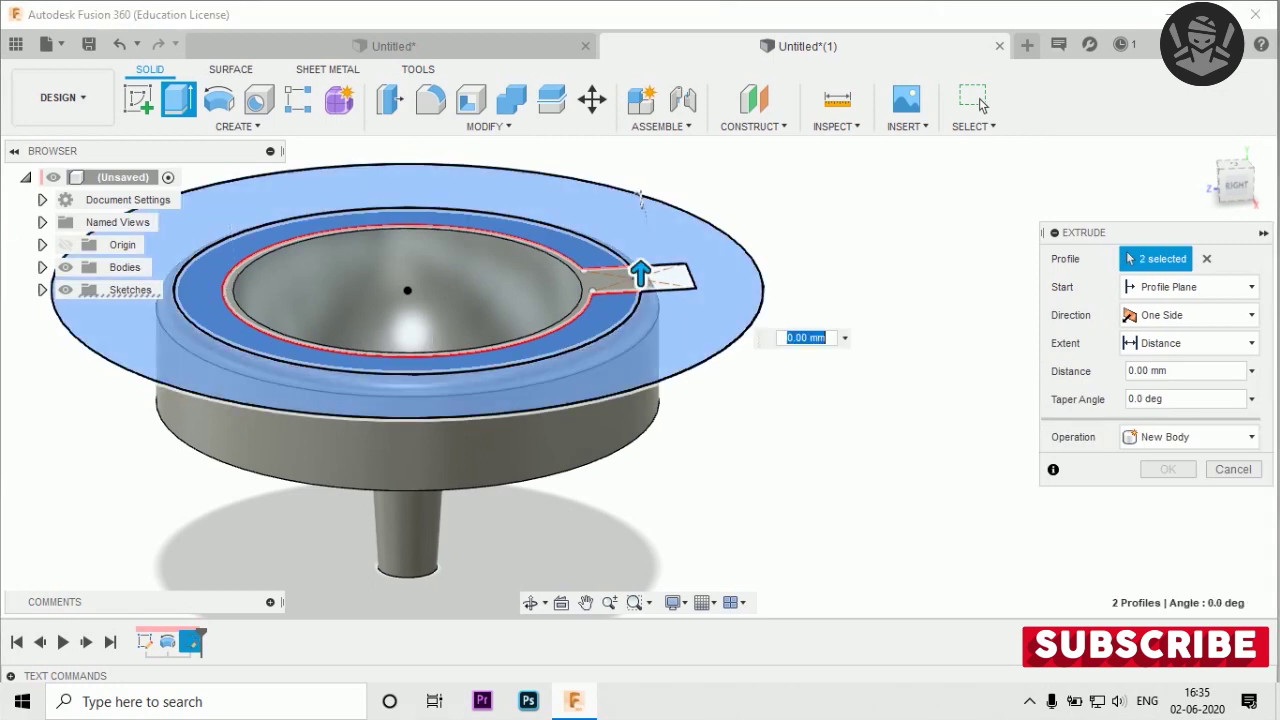
left_click_drag(640, 270, 641, 517)
key("Return")
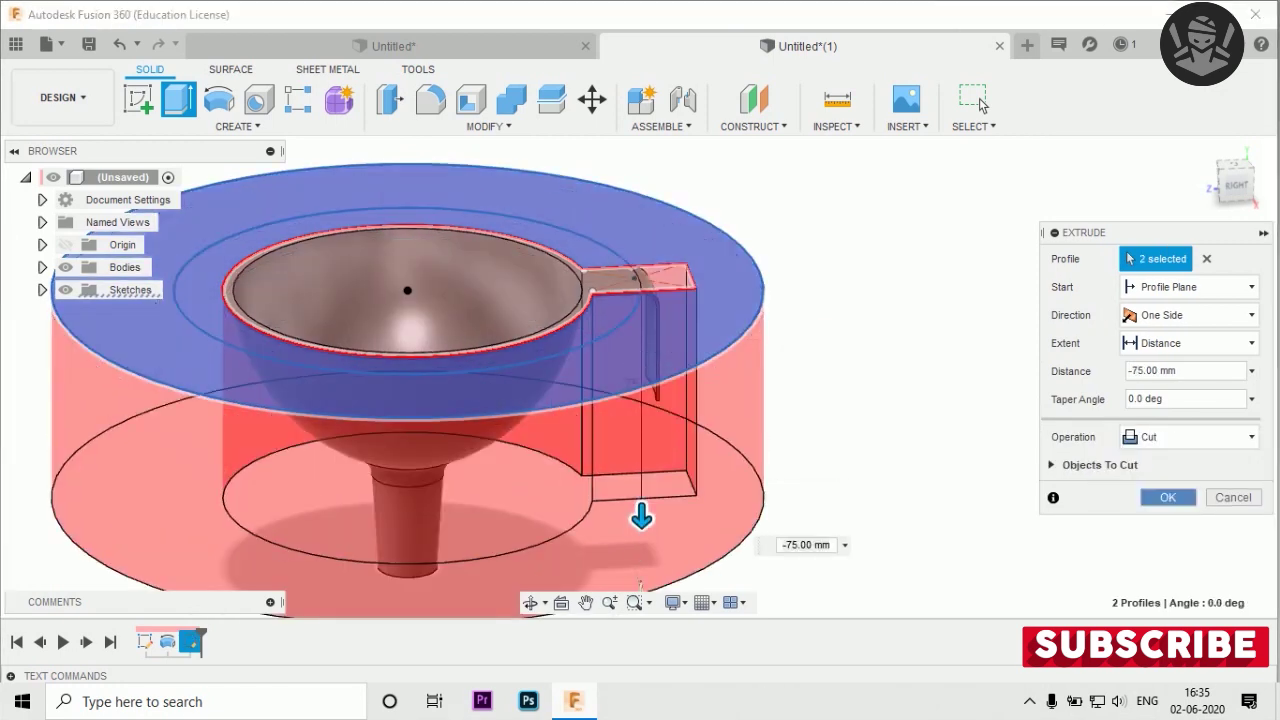
Step: Start a constant-radius fillet on the two short corner edges at the lower end of the turned-down handle
mouse_move(637, 377)
middle_mouse_down("shift")
mouse_move(560, 310)
mouse_move(450, 315)
mouse_move(425, 440)
mouse_move(560, 525)
mouse_move(740, 440)
mouse_move(818, 378)
middle_mouse_up("shift")
scroll(818, 378, "up", 3)
scroll(565, 425, "up", 3)
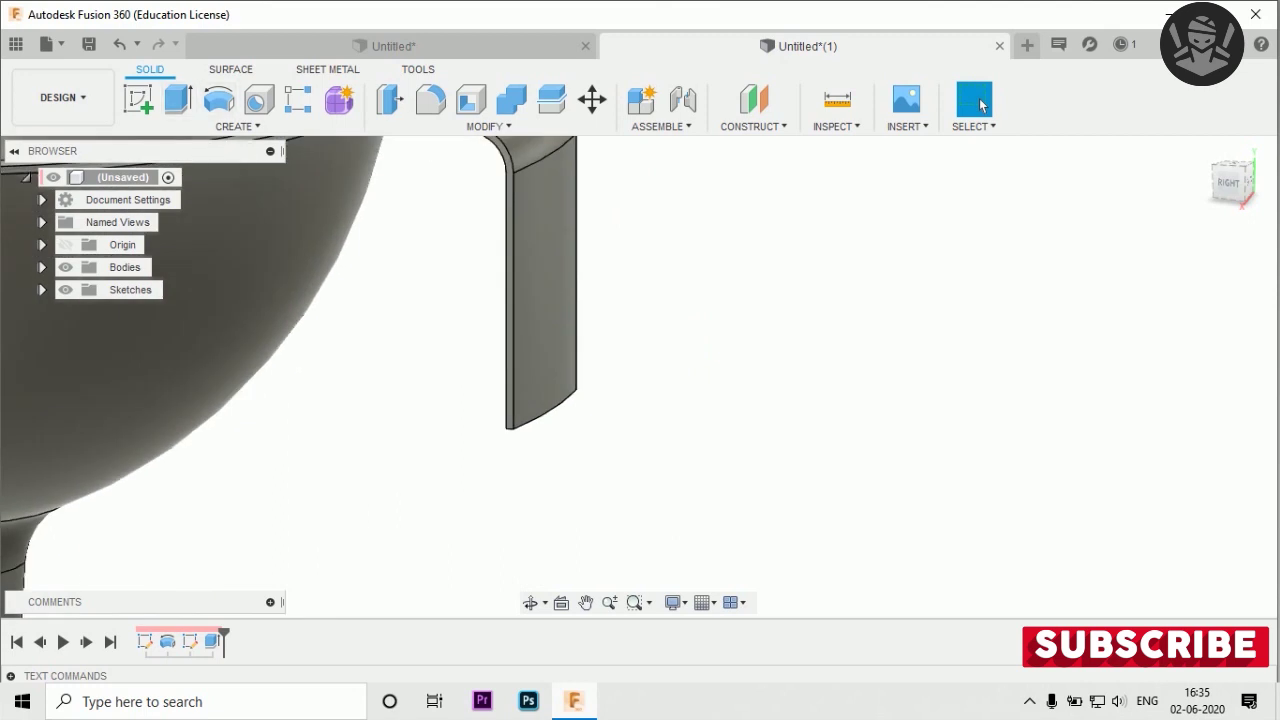
key("f")
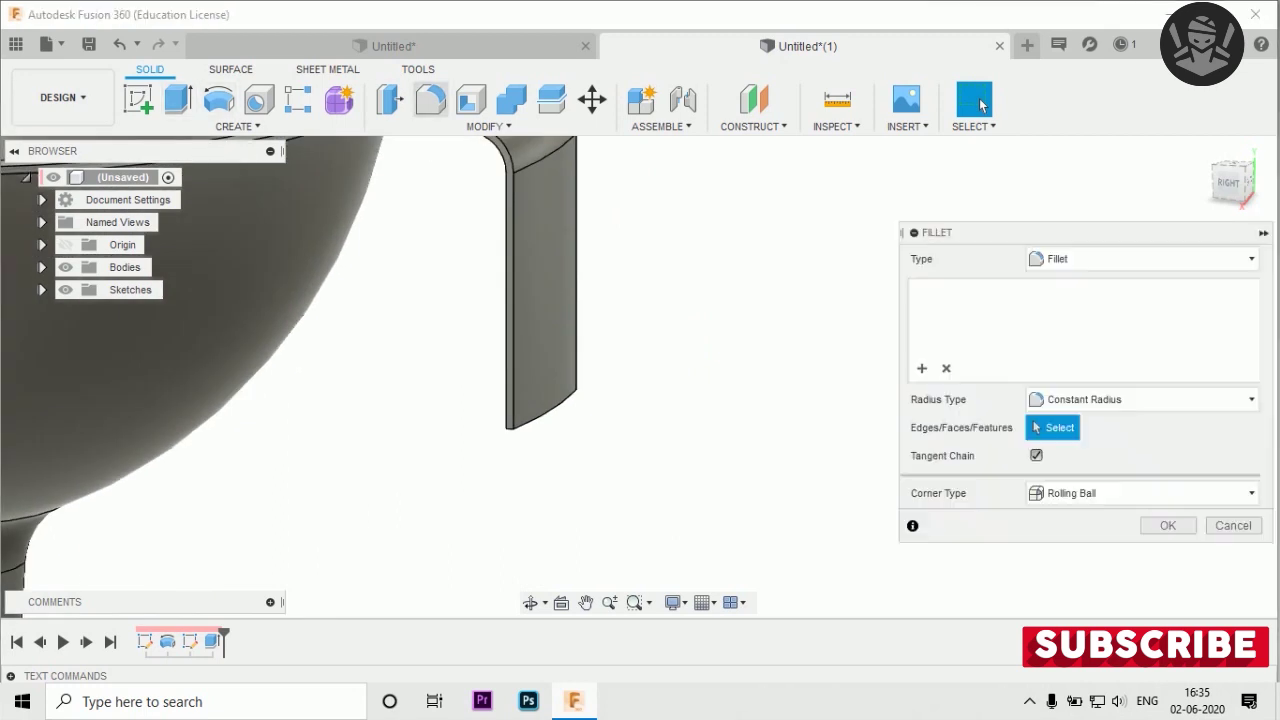
left_click(522, 427)
scroll(560, 440, "down", 3)
middle_click_drag(760, 480, 580, 540, "shift")
scroll(580, 555, "up", 3)
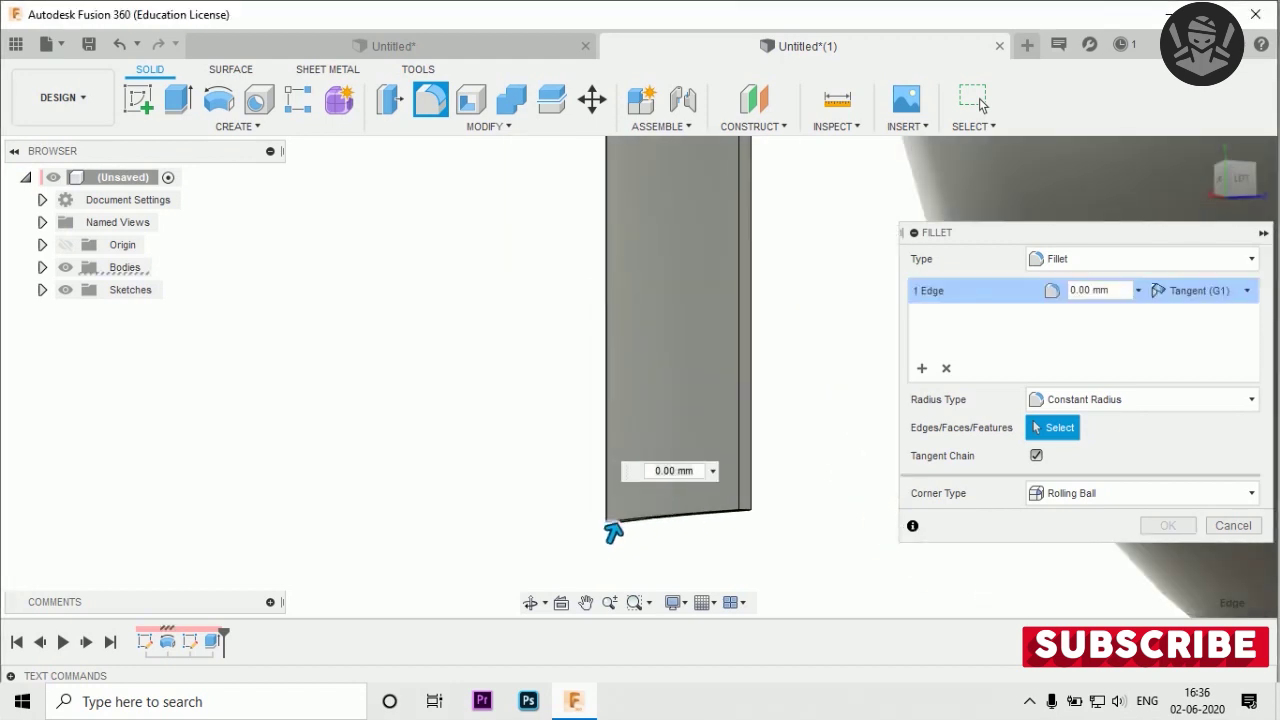
left_click(742, 512)
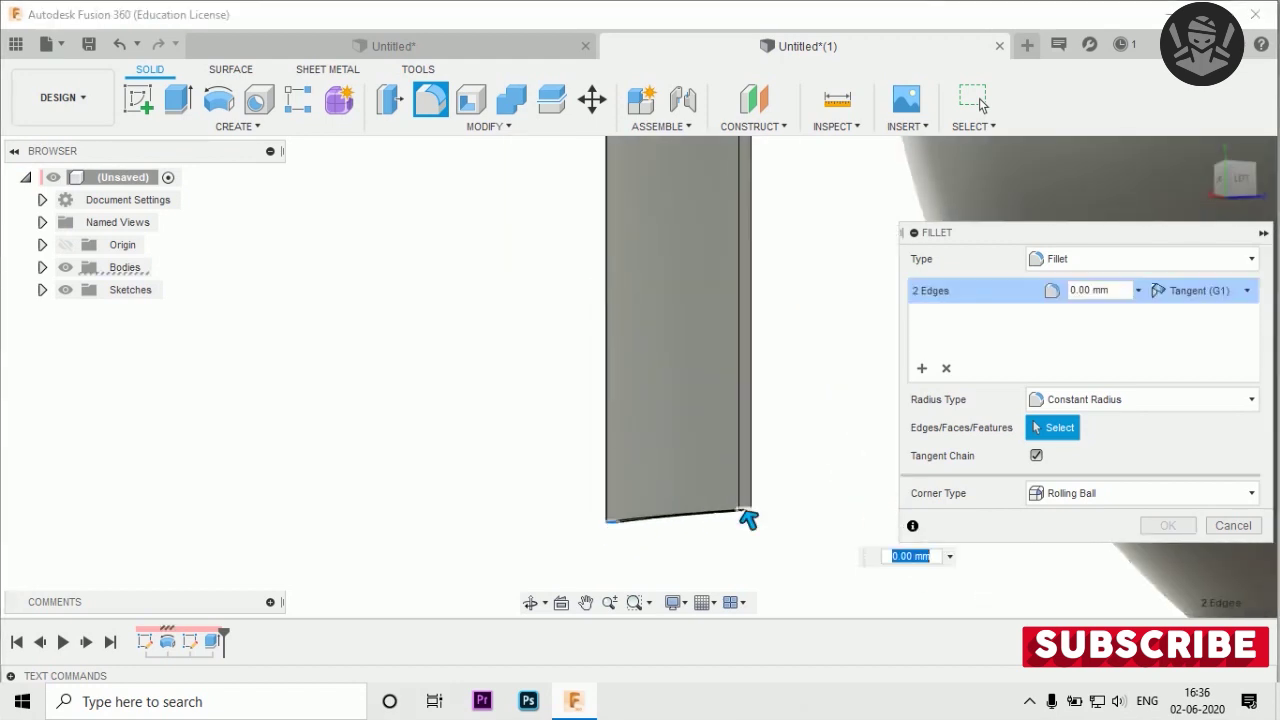